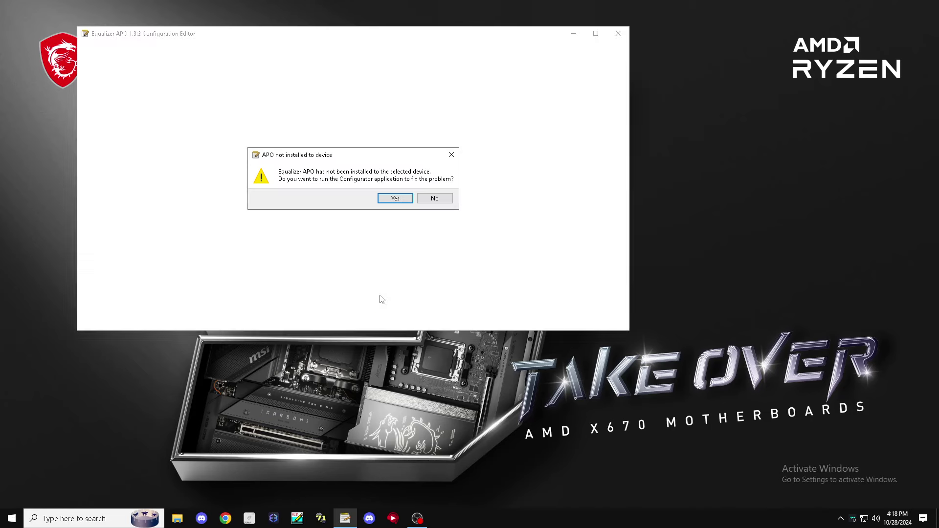
Decline the Configurator warning, shrink and centre the editor, and select row 2's comment text.
{"action": "left_click", "coordinate": [434, 198]}
{"action": "left_click_drag", "start_coordinate": [408, 27], "coordinate": [507, 29]}
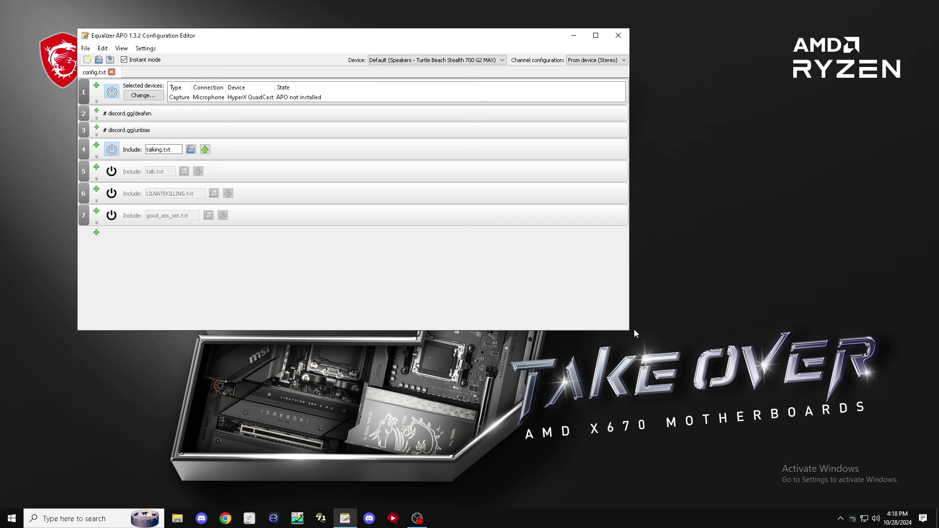
{"action": "left_click_drag", "start_coordinate": [631, 331], "coordinate": [487, 327]}
{"action": "left_click_drag", "start_coordinate": [288, 39], "coordinate": [514, 100]}
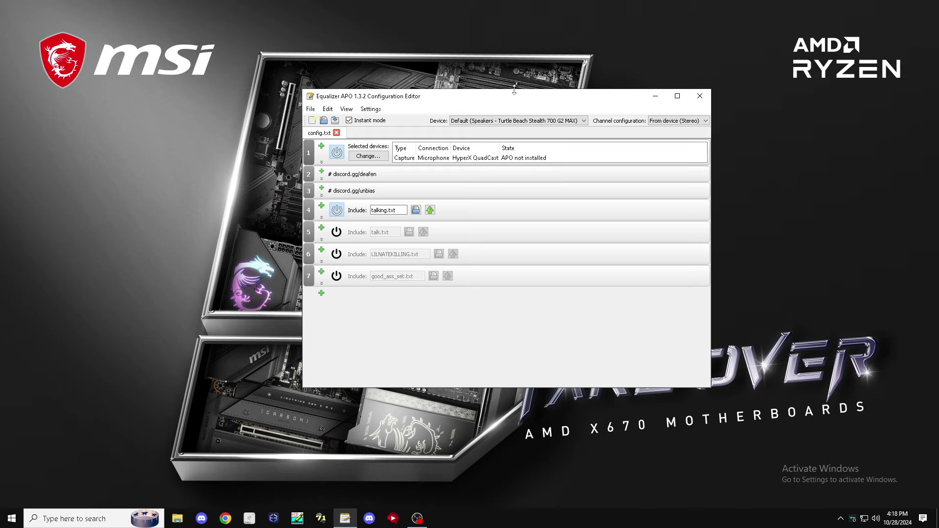
{"action": "left_click", "coordinate": [361, 175]}
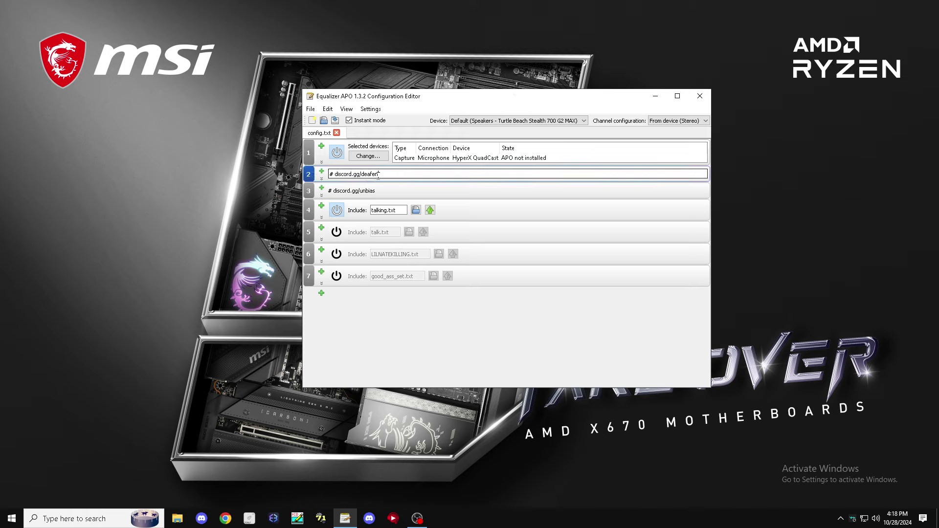
{"action": "left_click_drag", "start_coordinate": [388, 173], "coordinate": [581, 170]}
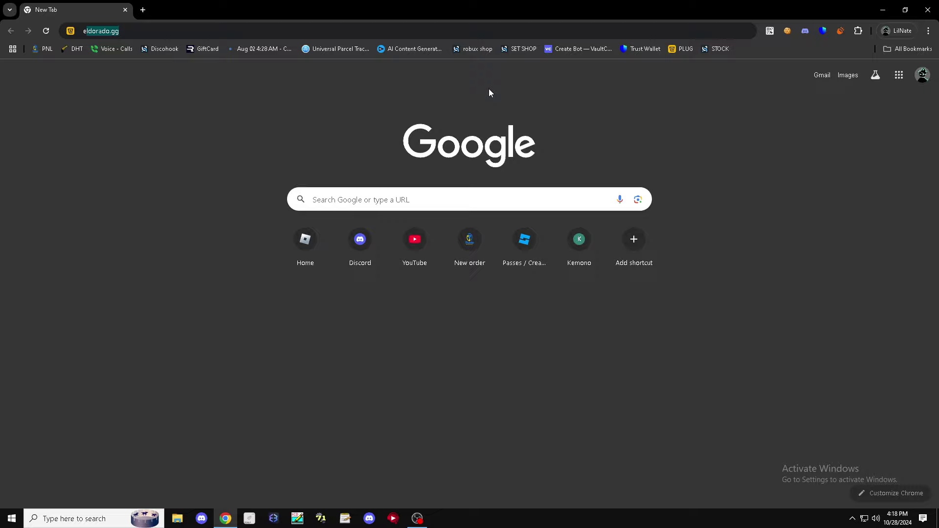
Search the web for equalizer apo and open the SourceForge Equalizer APO page.
{"action": "type", "text": "apo"}
{"action": "key", "text": "Return"}
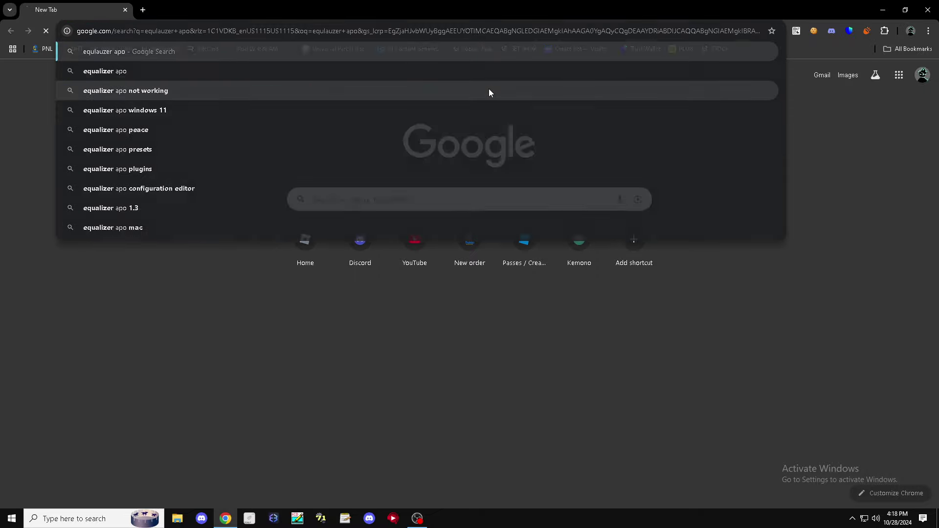
{"action": "left_click", "coordinate": [168, 189]}
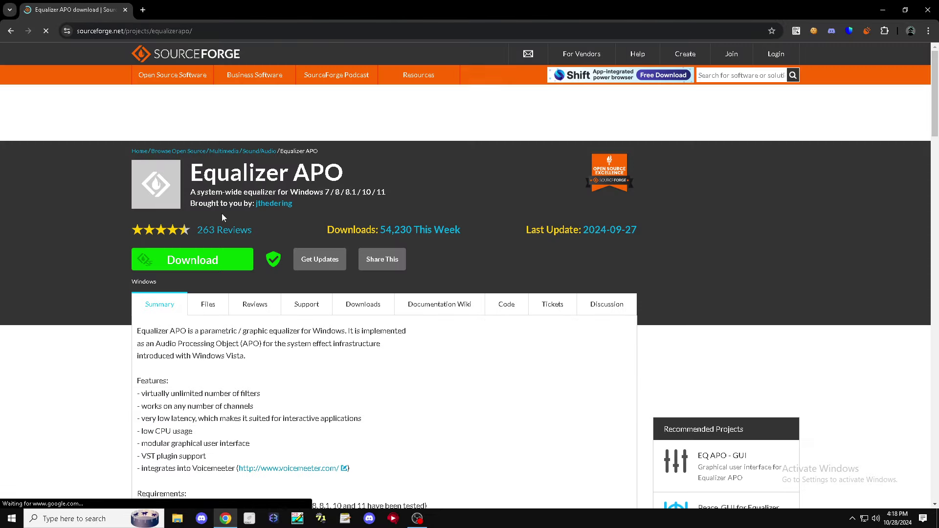
{"action": "key", "text": "ctrl+l"}
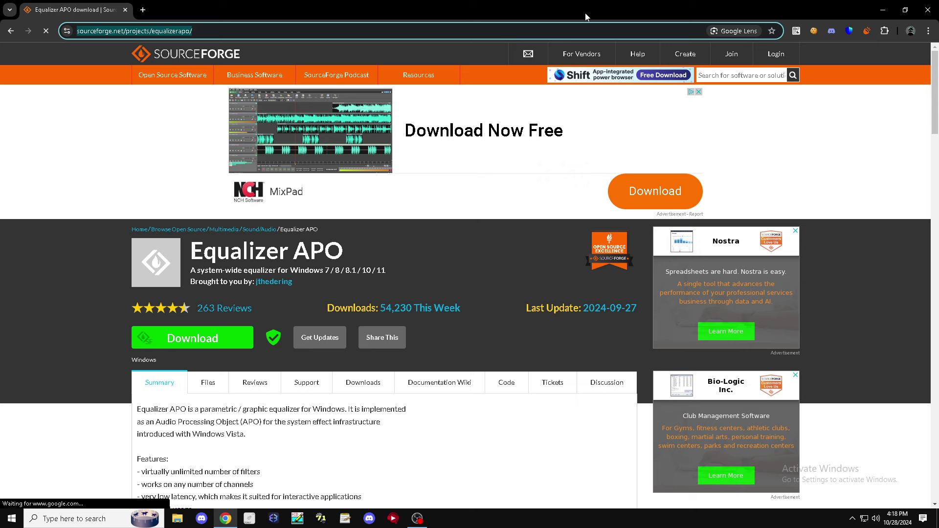
Search the Start menu for 'apo', replacing a misspelled query, to find the Configuration Editor.
{"action": "left_click", "coordinate": [927, 9]}
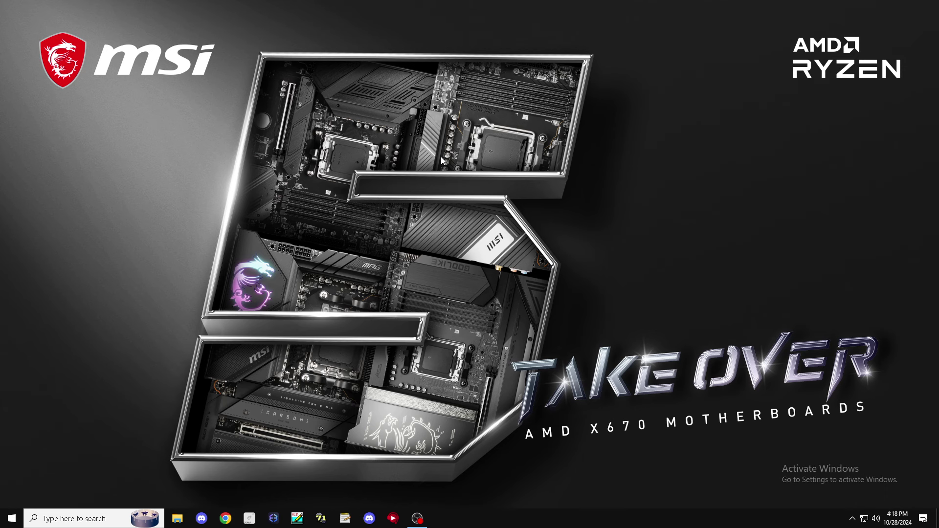
{"action": "key", "text": "super"}
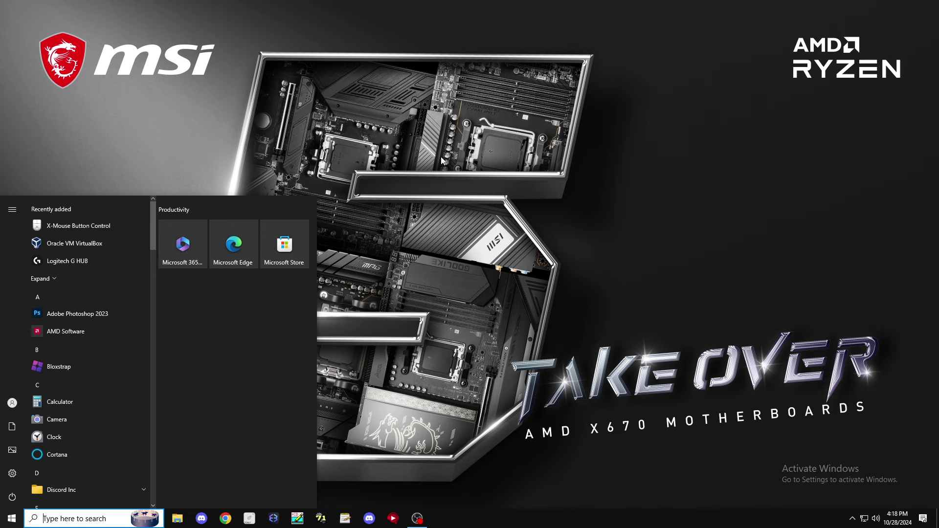
{"action": "type", "text": "equzl"}
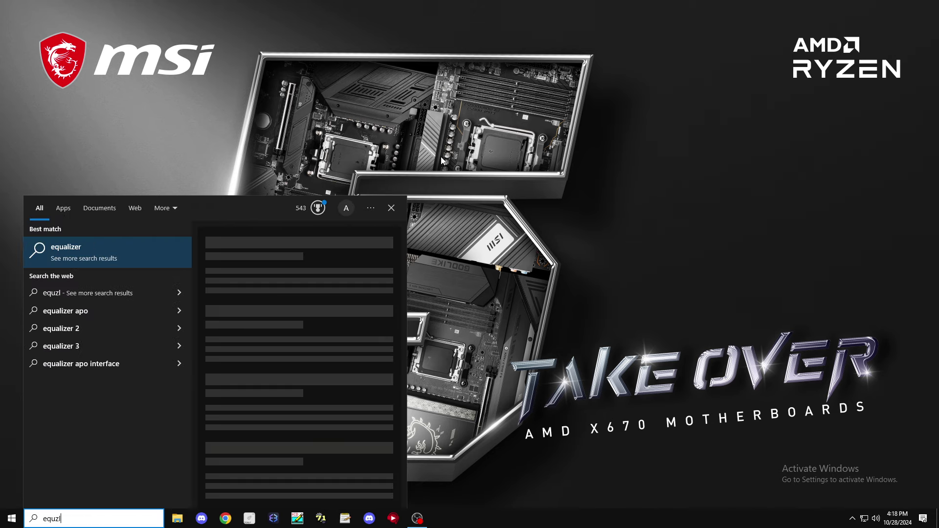
{"action": "key", "text": "ctrl+a"}
{"action": "key", "text": "BackSpace"}
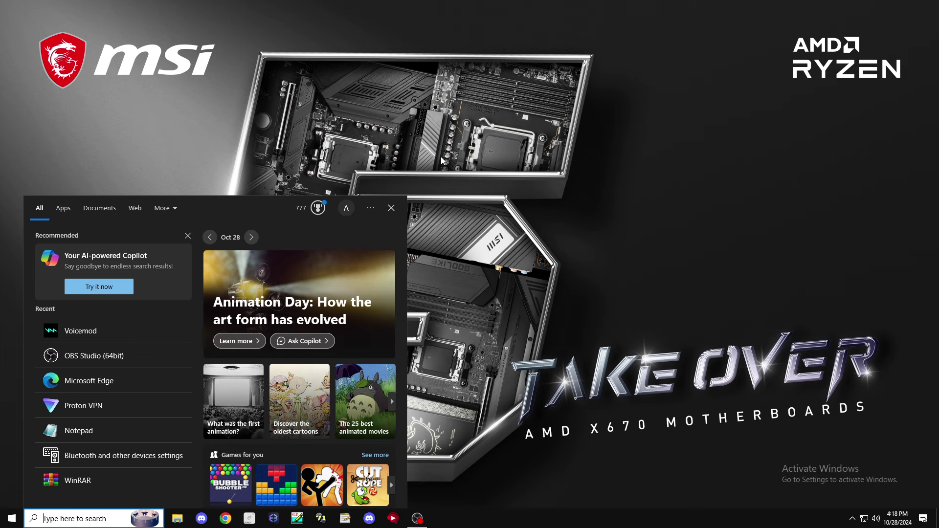
{"action": "type", "text": "apo"}
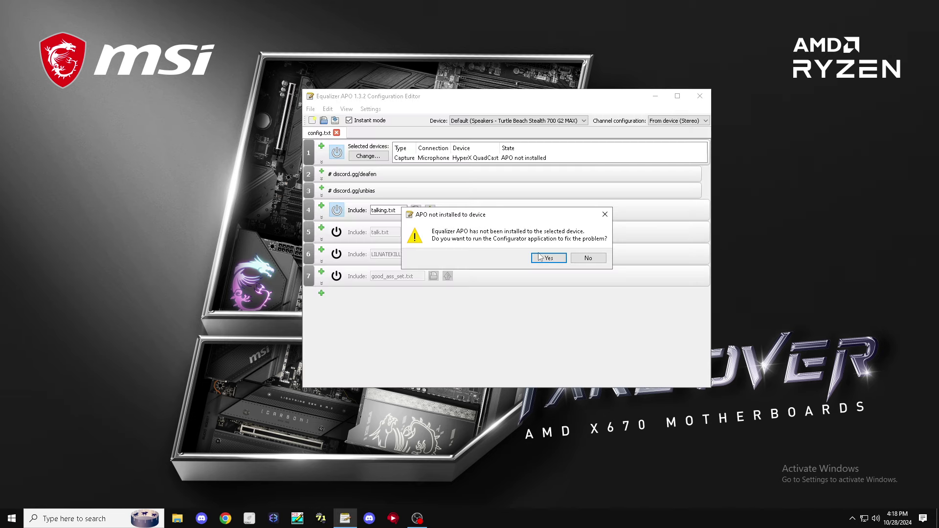
Decline the not-installed warning and open the device selection with Change....
{"action": "left_click", "coordinate": [598, 259]}
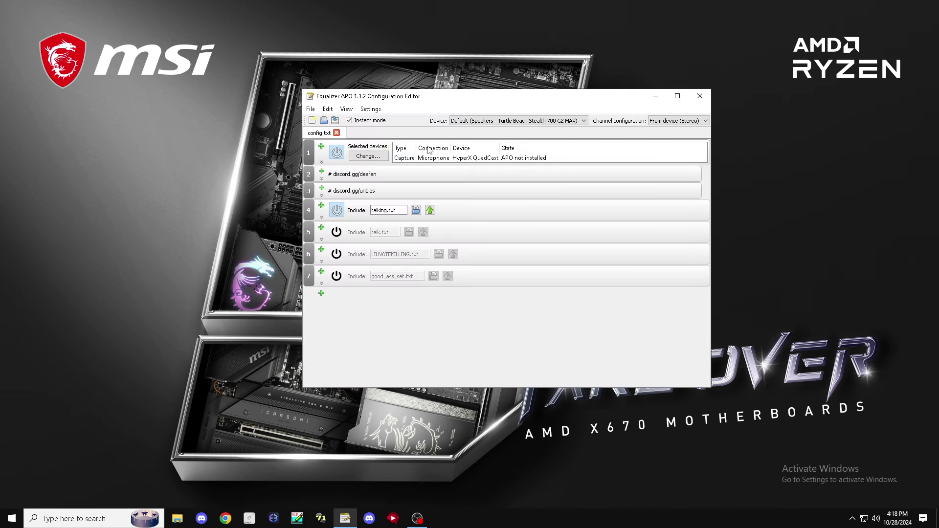
{"action": "left_click", "coordinate": [368, 156]}
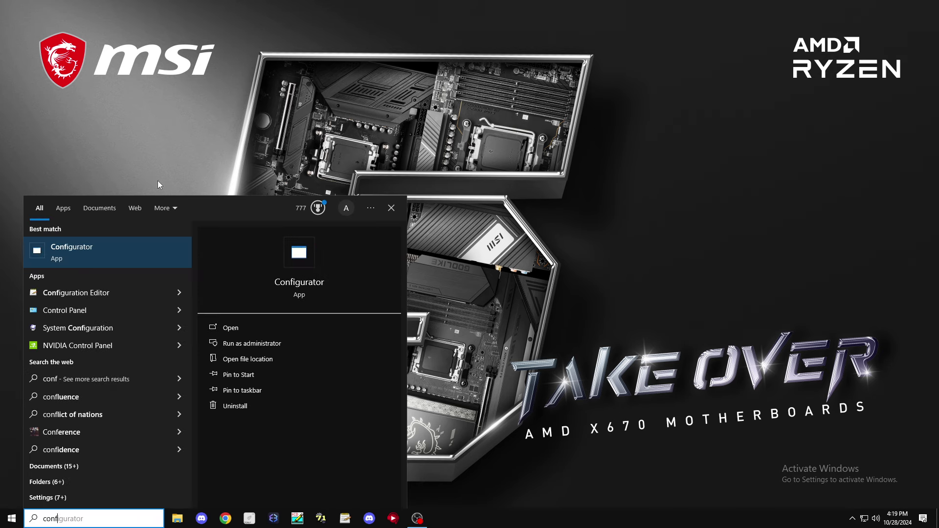
Review the Configurator's Capture devices, then follow Discord's 'Click For Plugins' link to the site.
{"action": "key", "text": "Return"}
{"action": "scroll", "coordinate": [395, 229], "scroll_direction": "down", "scroll_amount": 2}
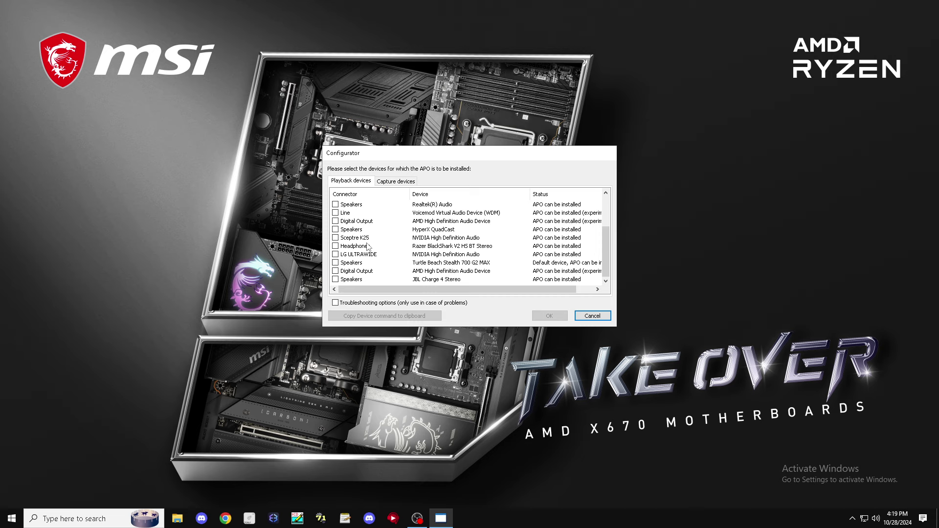
{"action": "scroll", "coordinate": [397, 222], "scroll_direction": "up", "scroll_amount": 1}
{"action": "scroll", "coordinate": [398, 218], "scroll_direction": "down", "scroll_amount": 1}
{"action": "scroll", "coordinate": [401, 213], "scroll_direction": "up", "scroll_amount": 1}
{"action": "scroll", "coordinate": [401, 213], "scroll_direction": "down", "scroll_amount": 1}
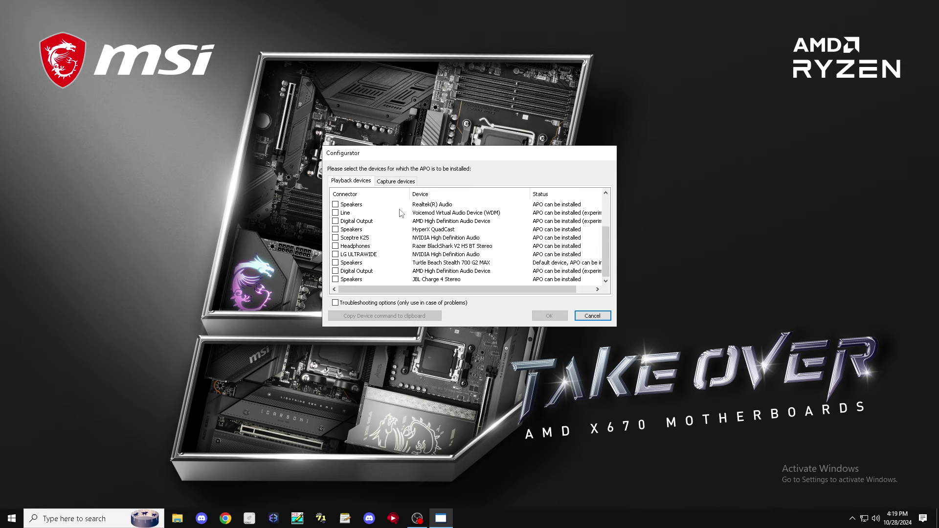
{"action": "left_click", "coordinate": [386, 182]}
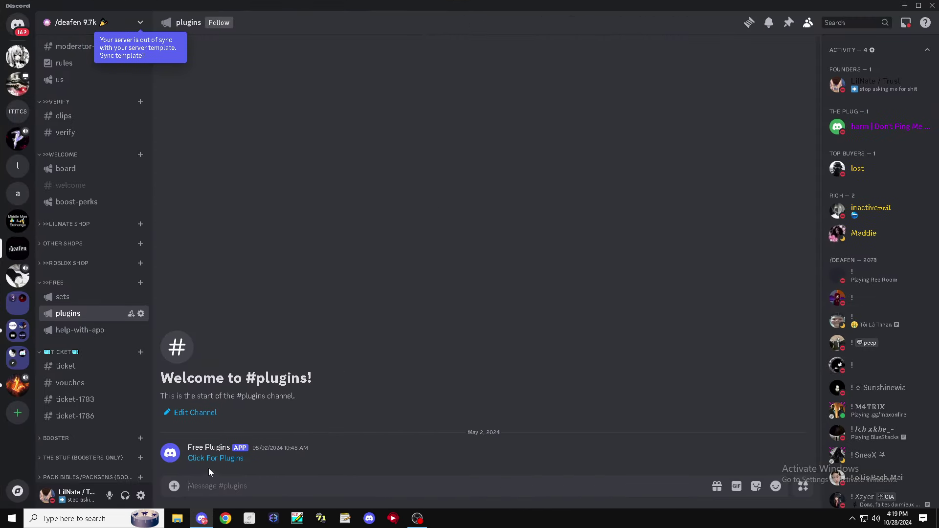
{"action": "left_click", "coordinate": [215, 458]}
{"action": "left_click", "coordinate": [566, 312]}
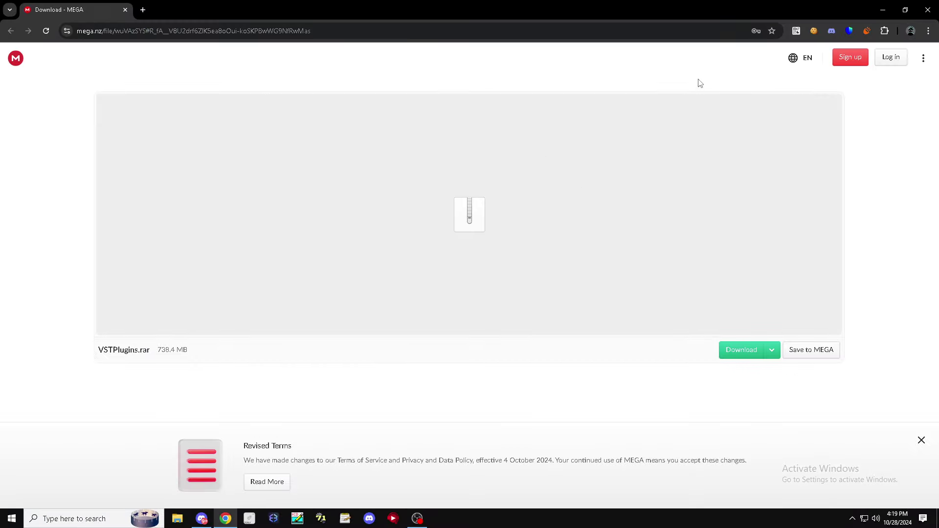
Download VSTPlugins.rar from MEGA, close Chrome, and show the desktop.
{"action": "left_click", "coordinate": [737, 354]}
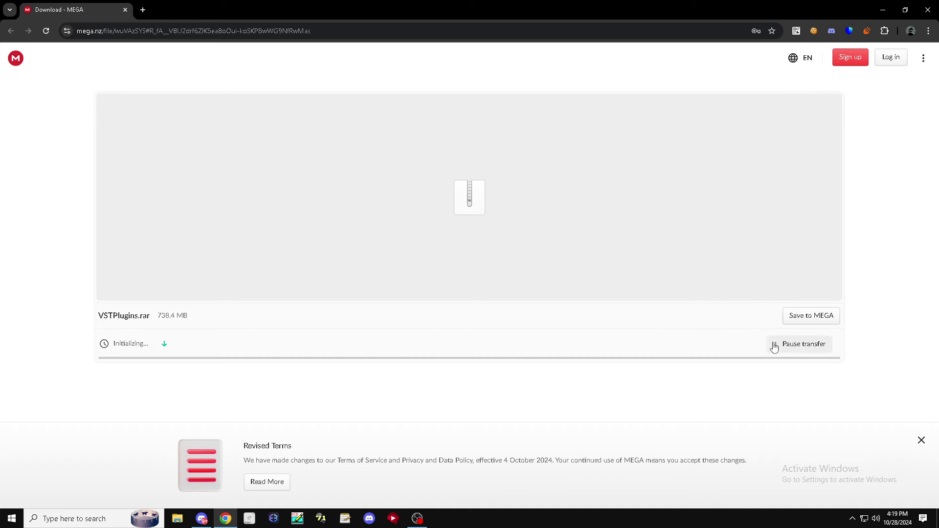
{"action": "left_click", "coordinate": [927, 10]}
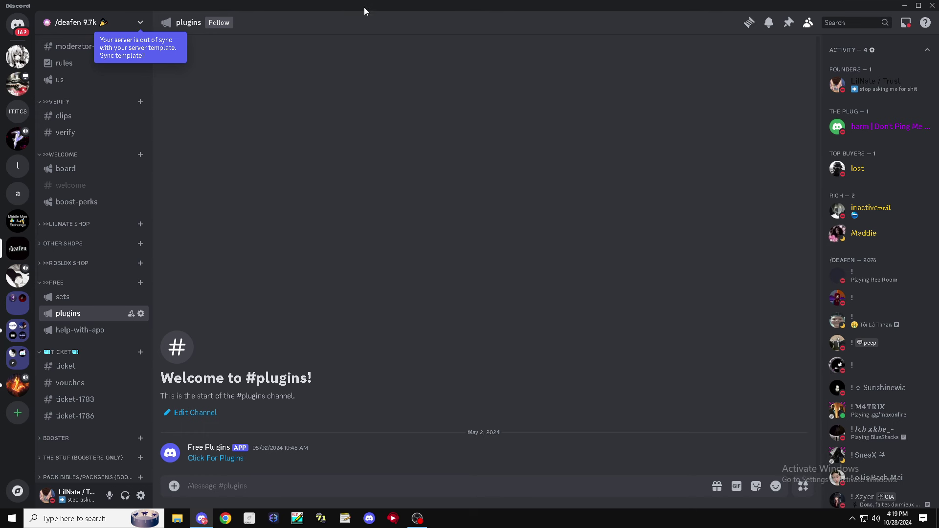
{"action": "key", "text": "super+d"}
Reopen the editor, dismiss the warning, and add a VST plugin entry.
{"action": "left_click", "coordinate": [344, 518]}
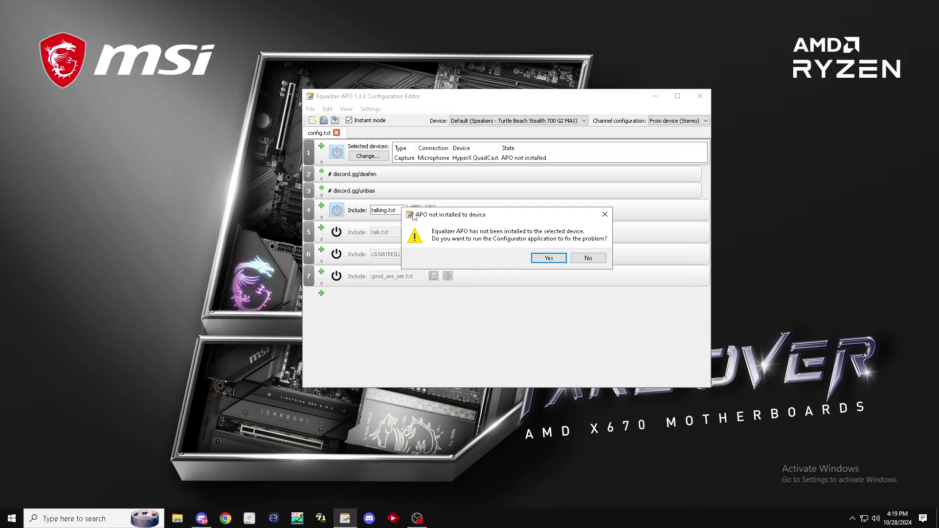
{"action": "left_click", "coordinate": [587, 257]}
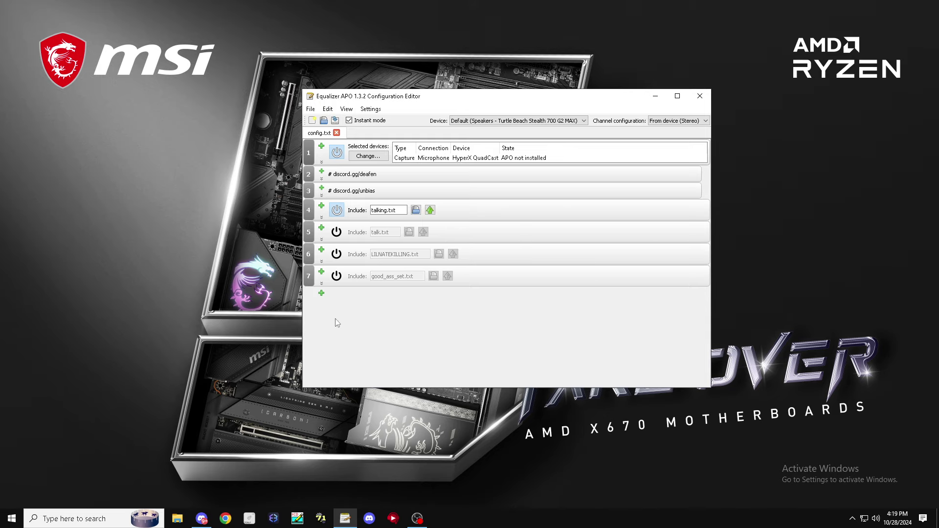
{"action": "left_click", "coordinate": [322, 294]}
{"action": "mouse_move", "coordinate": [342, 370]}
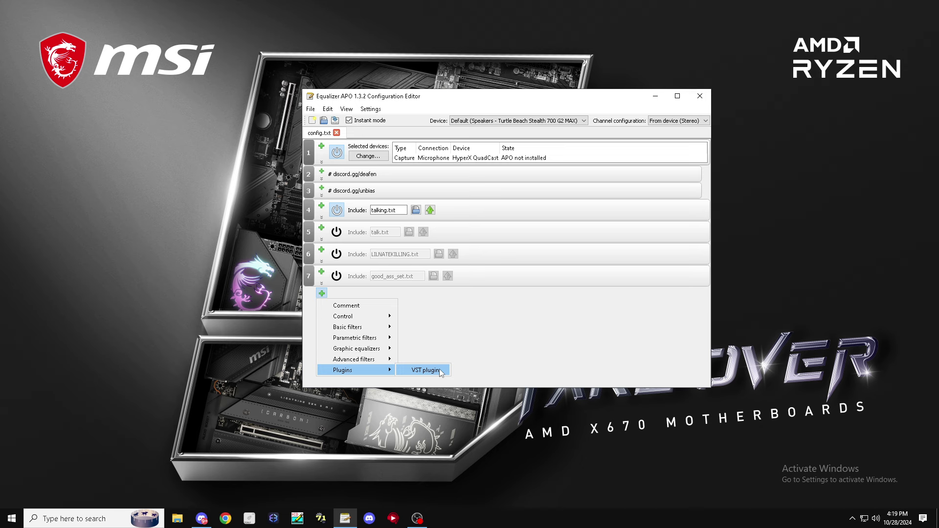
{"action": "left_click", "coordinate": [426, 370]}
Cancel browsing for a plugin DLL and delete the empty VST plugin entry.
{"action": "left_click", "coordinate": [414, 294]}
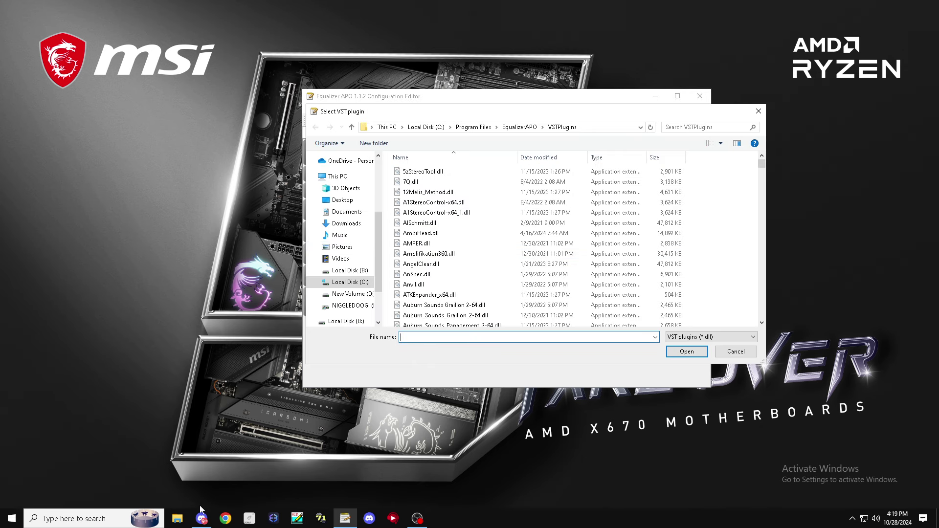
{"action": "left_click", "coordinate": [177, 519]}
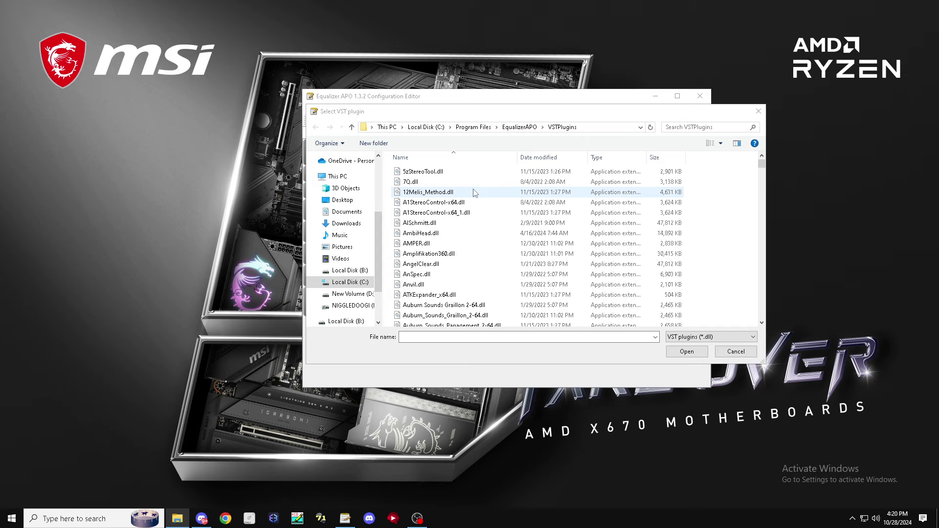
{"action": "left_click", "coordinate": [731, 184]}
{"action": "left_click", "coordinate": [736, 352]}
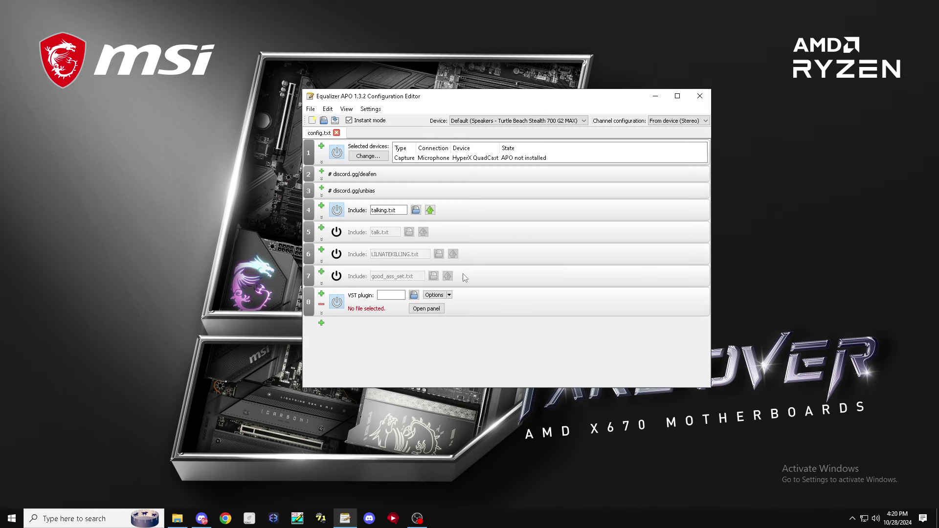
{"action": "left_click", "coordinate": [321, 304]}
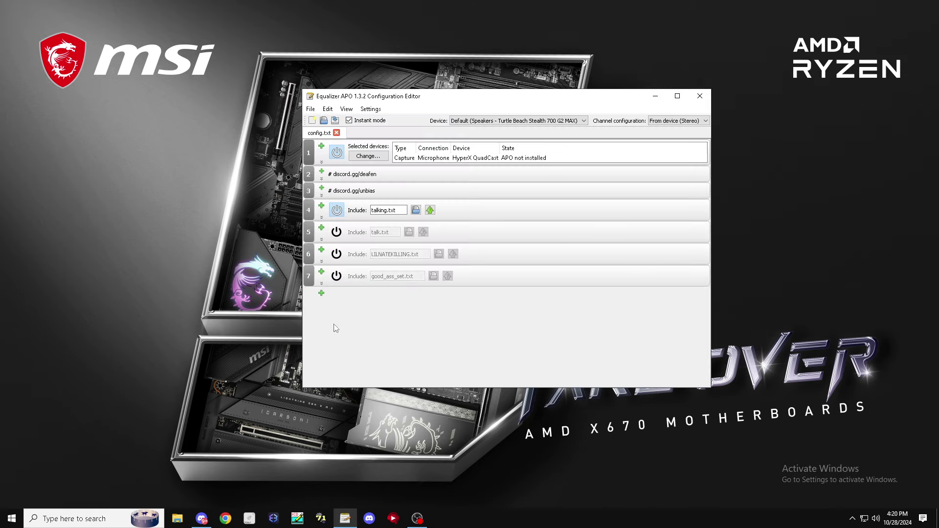
Open youtube.com in a new browser window, search 'trustcry', and open the top channel.
{"action": "key", "text": "super+3"}
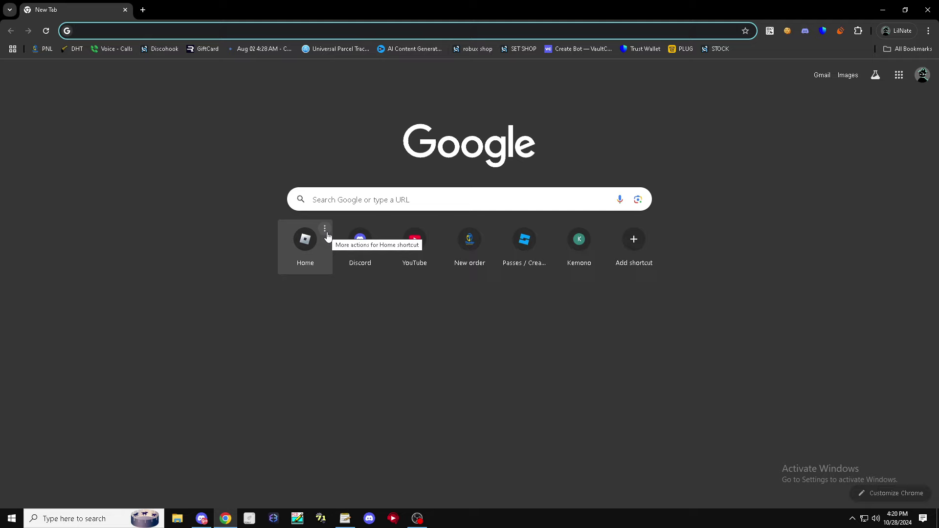
{"action": "type", "text": "youtube.com"}
{"action": "key", "text": "Return"}
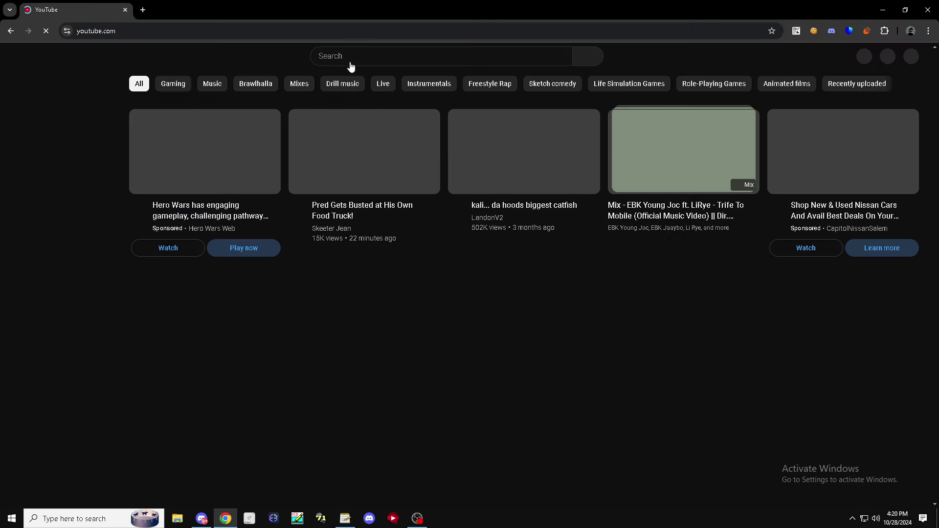
{"action": "left_click", "coordinate": [344, 56]}
{"action": "type", "text": "trustcry"}
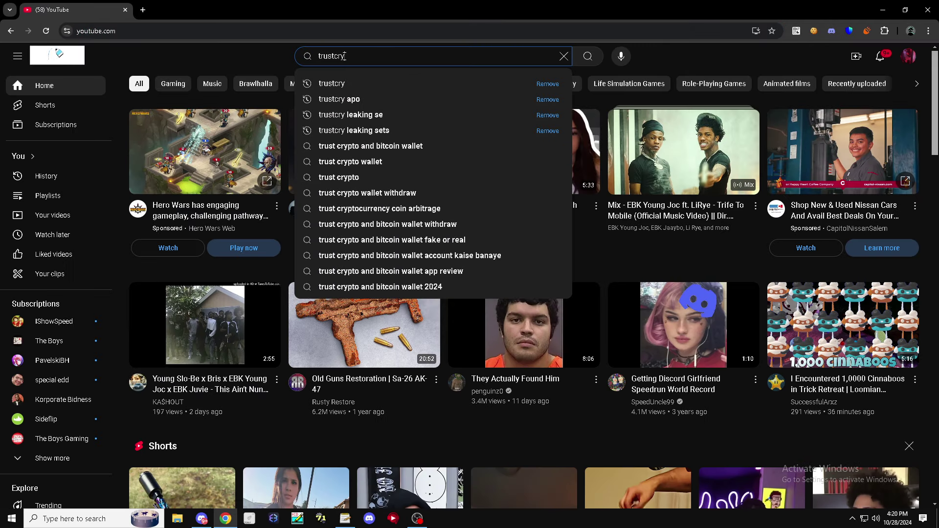
{"action": "key", "text": "Return"}
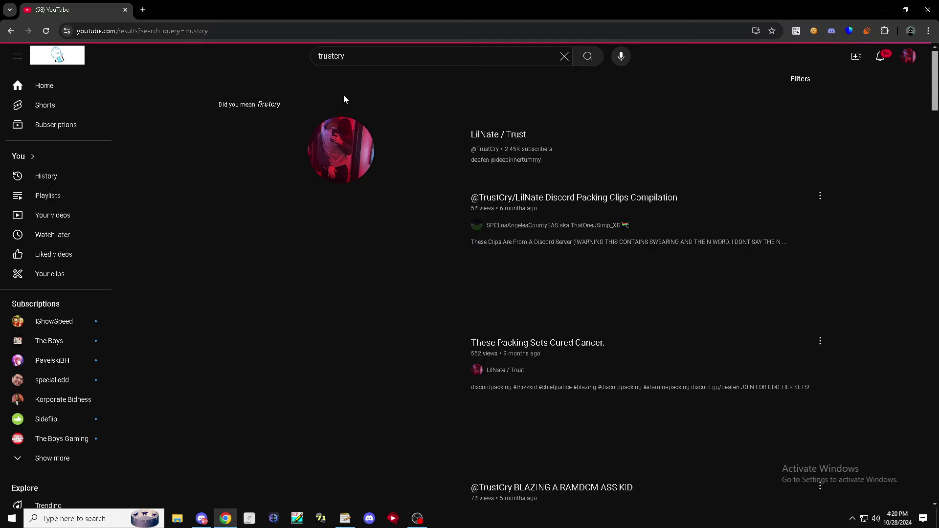
{"action": "left_click", "coordinate": [466, 146]}
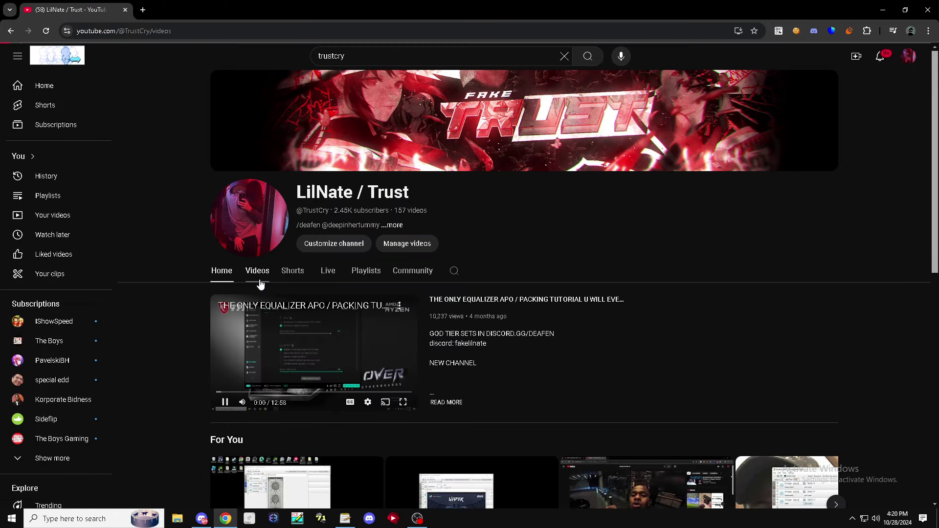
Scroll through the channel's Videos grid, then close Chrome.
{"action": "left_click", "coordinate": [256, 271]}
{"action": "scroll", "coordinate": [127, 302], "scroll_direction": "down", "scroll_amount": 4}
{"action": "scroll", "coordinate": [127, 303], "scroll_direction": "down", "scroll_amount": 6}
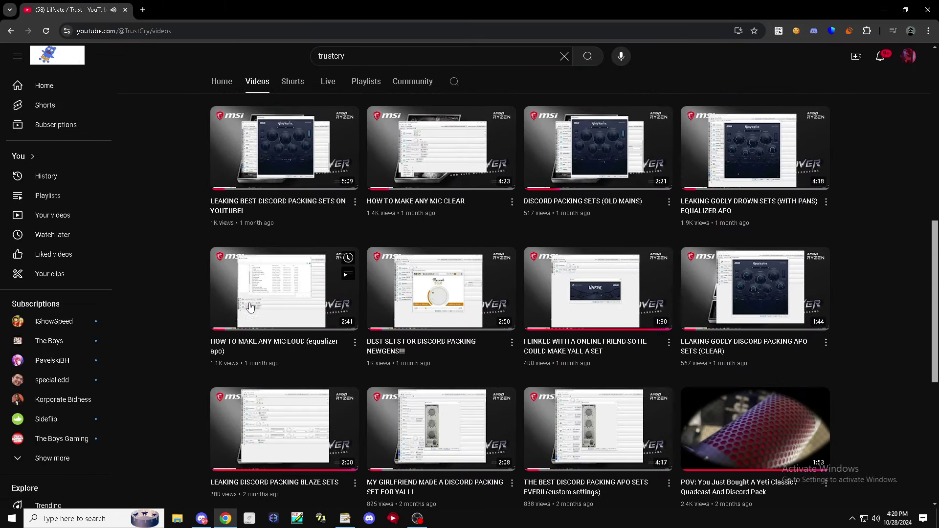
{"action": "scroll", "coordinate": [860, 256], "scroll_direction": "down", "scroll_amount": 5}
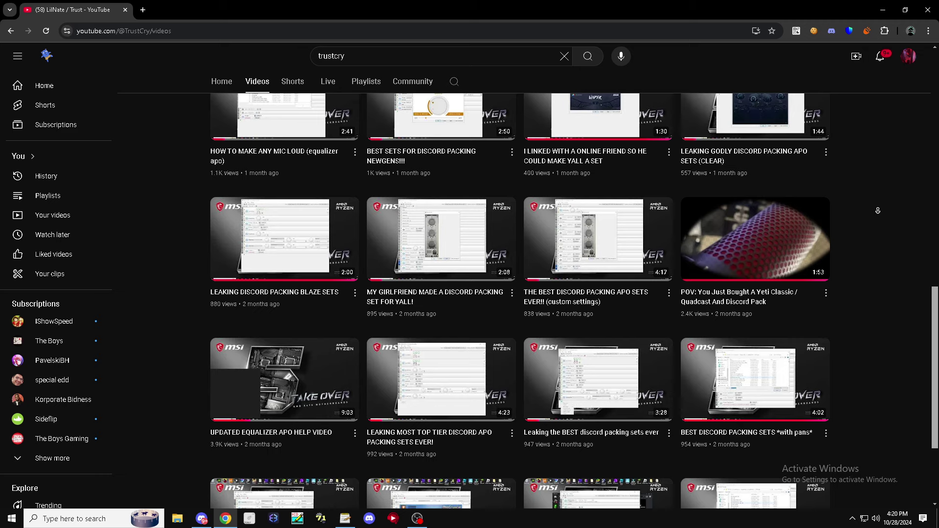
{"action": "scroll", "coordinate": [891, 209], "scroll_direction": "down", "scroll_amount": 1}
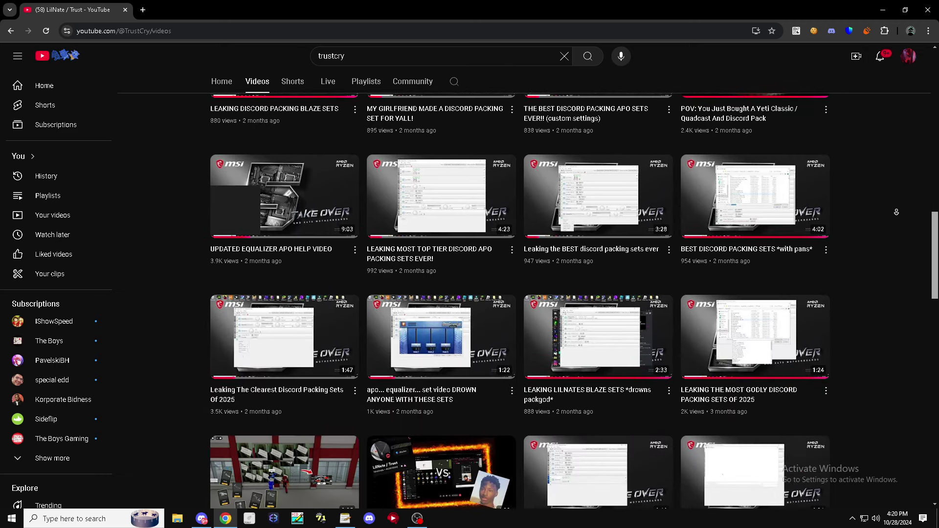
{"action": "scroll", "coordinate": [862, 230], "scroll_direction": "down", "scroll_amount": 3}
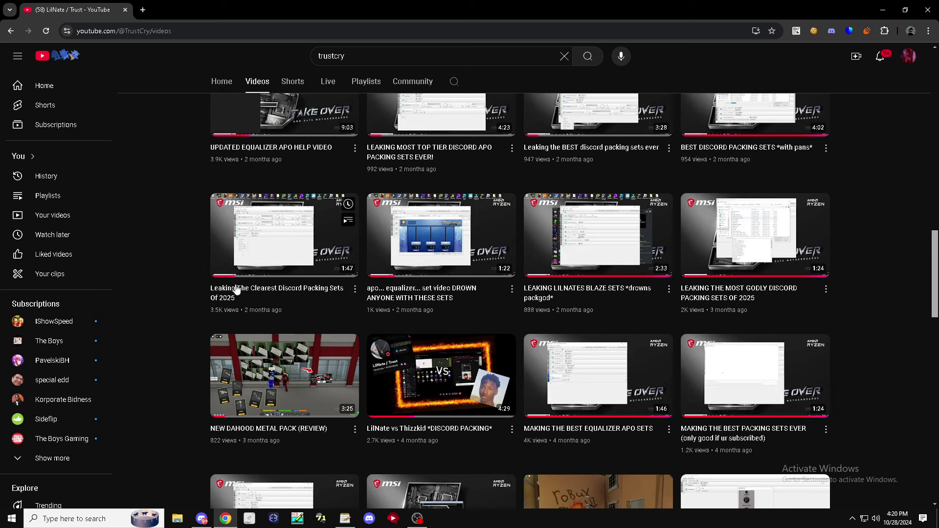
{"action": "scroll", "coordinate": [234, 293], "scroll_direction": "down", "scroll_amount": 3}
{"action": "scroll", "coordinate": [383, 326], "scroll_direction": "down", "scroll_amount": 2}
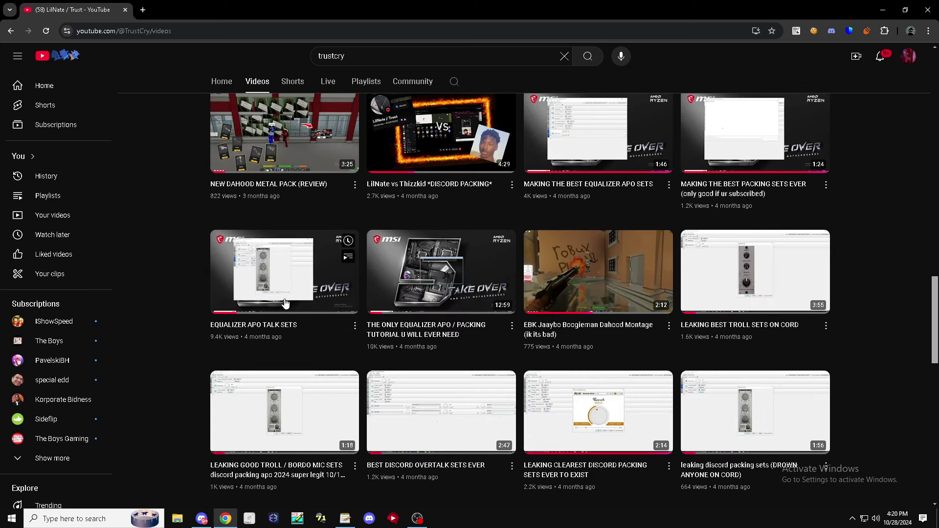
{"action": "mouse_move", "coordinate": [791, 378]}
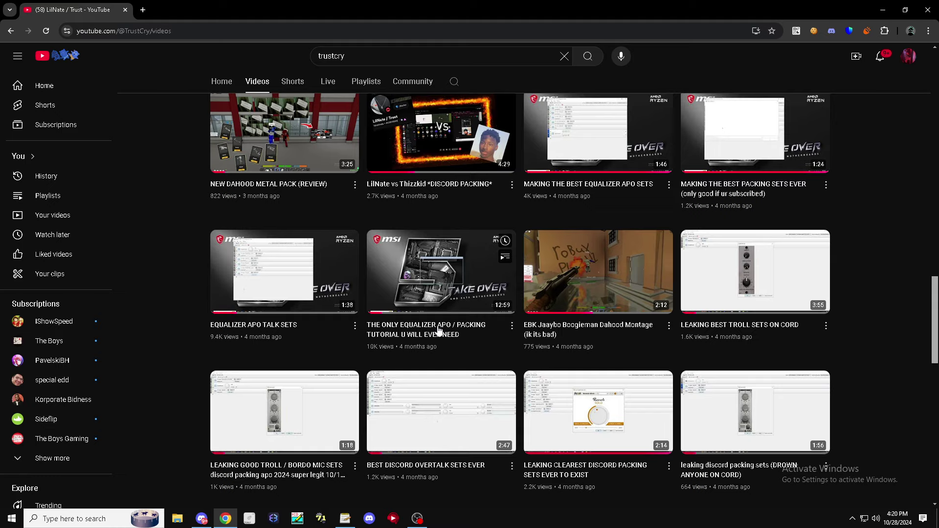
{"action": "mouse_move", "coordinate": [413, 341]}
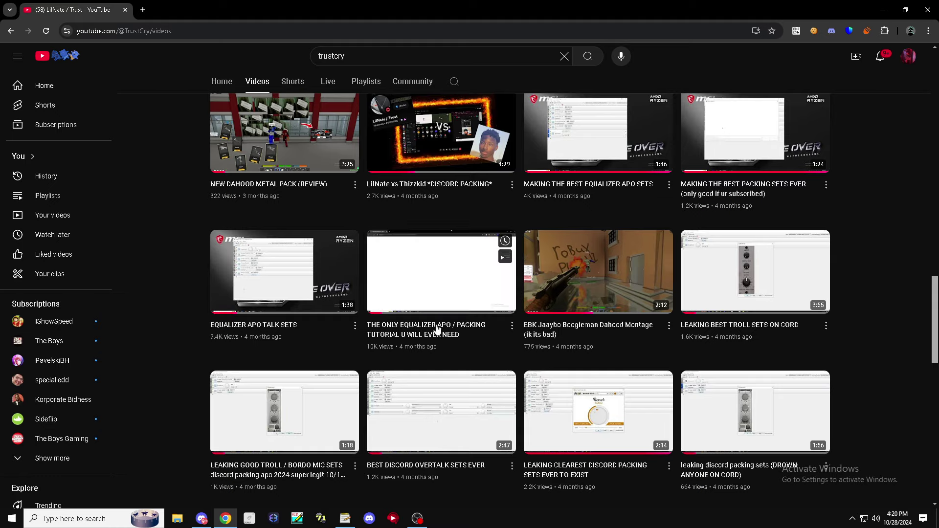
{"action": "scroll", "coordinate": [880, 237], "scroll_direction": "down", "scroll_amount": 1}
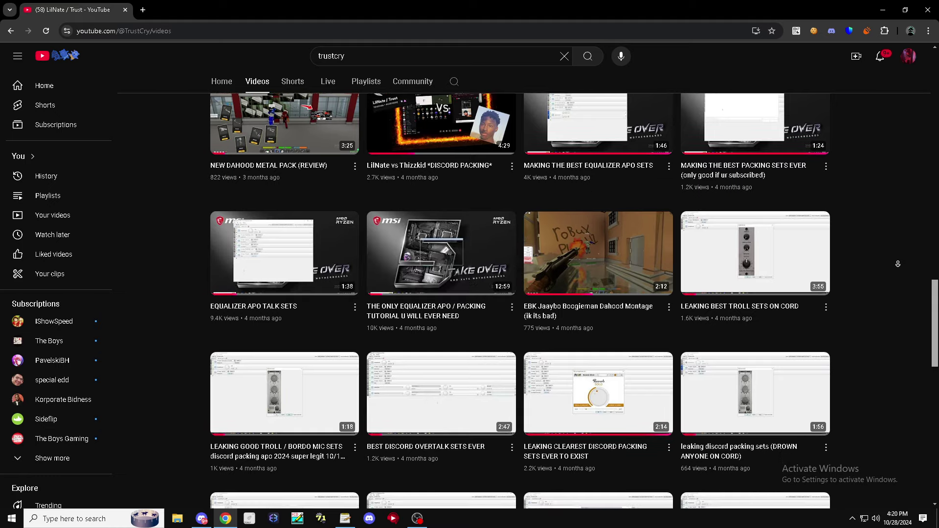
{"action": "middle_click", "coordinate": [913, 259]}
{"action": "scroll", "coordinate": [913, 259], "scroll_direction": "down", "scroll_amount": 2}
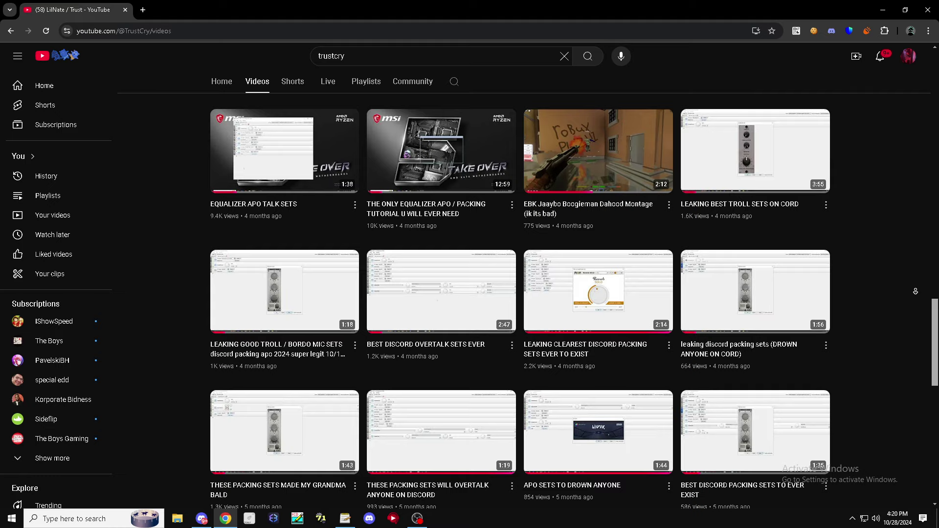
{"action": "mouse_move", "coordinate": [612, 276]}
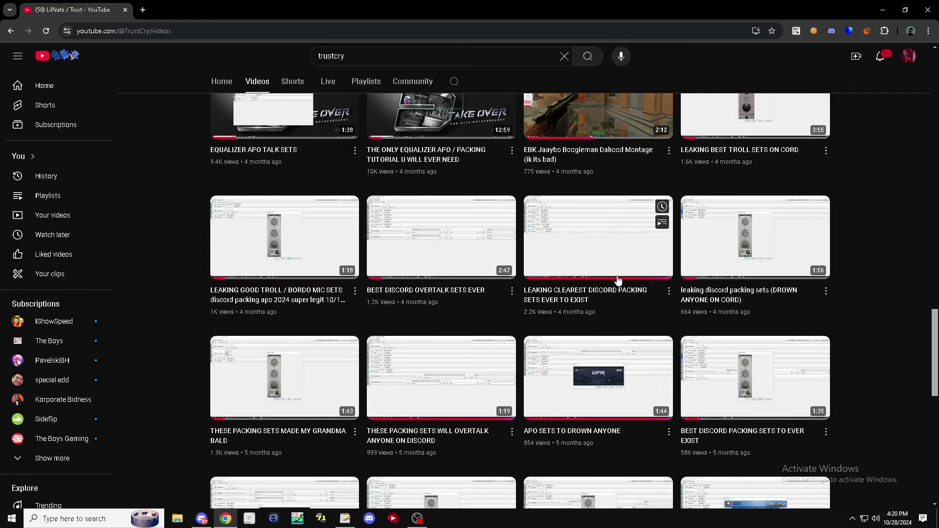
{"action": "scroll", "coordinate": [274, 264], "scroll_direction": "down", "scroll_amount": 3}
{"action": "scroll", "coordinate": [283, 308], "scroll_direction": "down", "scroll_amount": 6}
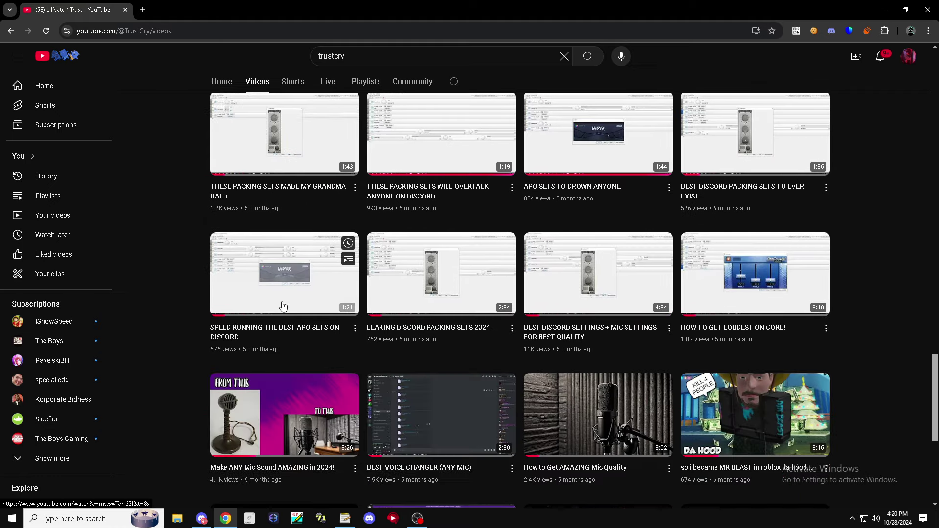
{"action": "scroll", "coordinate": [283, 308], "scroll_direction": "up", "scroll_amount": 2}
{"action": "left_click", "coordinate": [928, 10]}
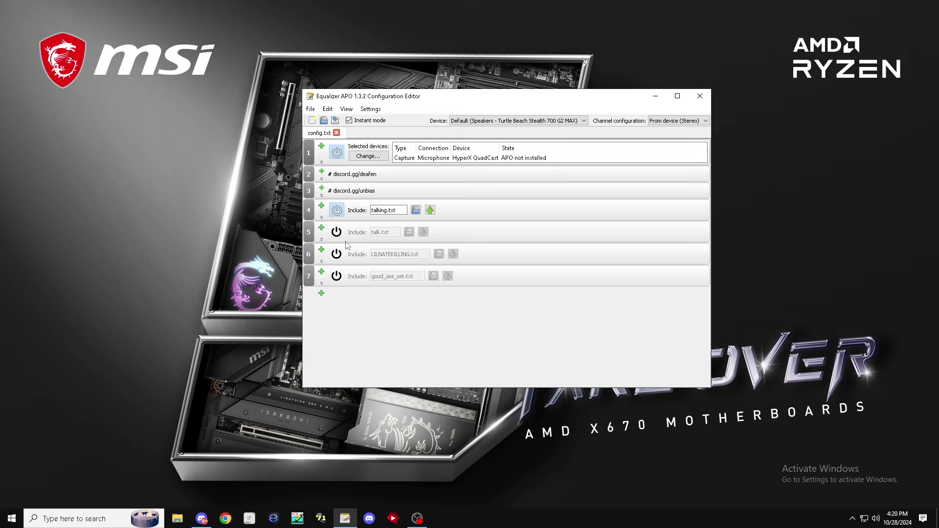
Add an Include entry and create a new text document from its file picker.
{"action": "left_click", "coordinate": [321, 293]}
{"action": "mouse_move", "coordinate": [343, 317]}
{"action": "left_click", "coordinate": [398, 313]}
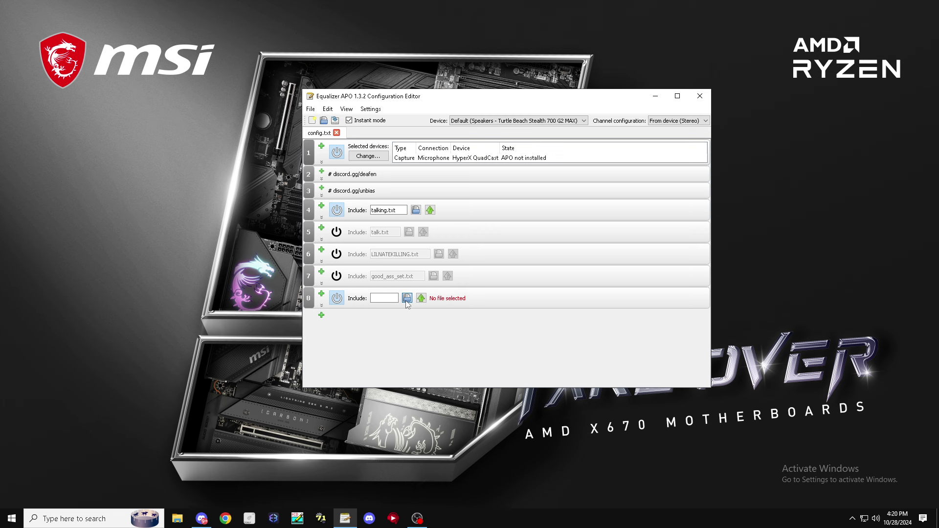
{"action": "left_click", "coordinate": [407, 298]}
{"action": "right_click", "coordinate": [390, 227]}
{"action": "mouse_move", "coordinate": [486, 365]}
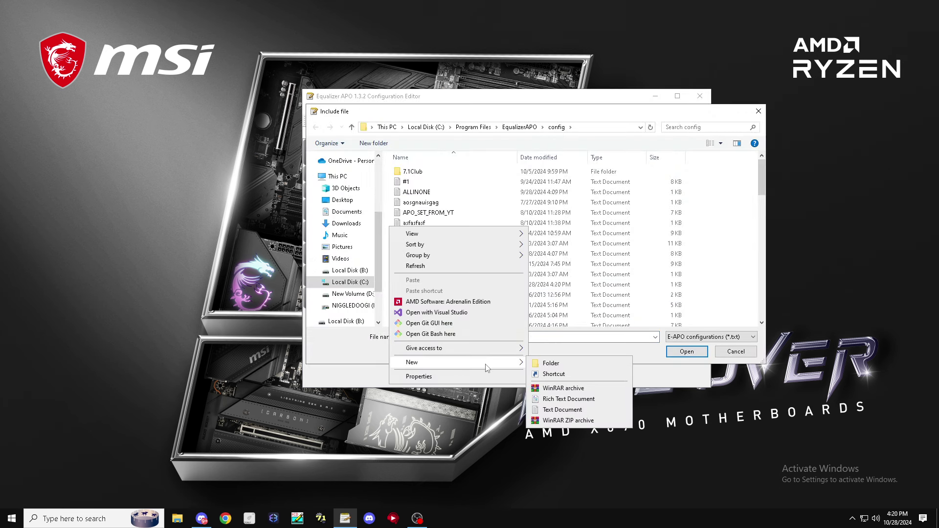
{"action": "left_click", "coordinate": [563, 409]}
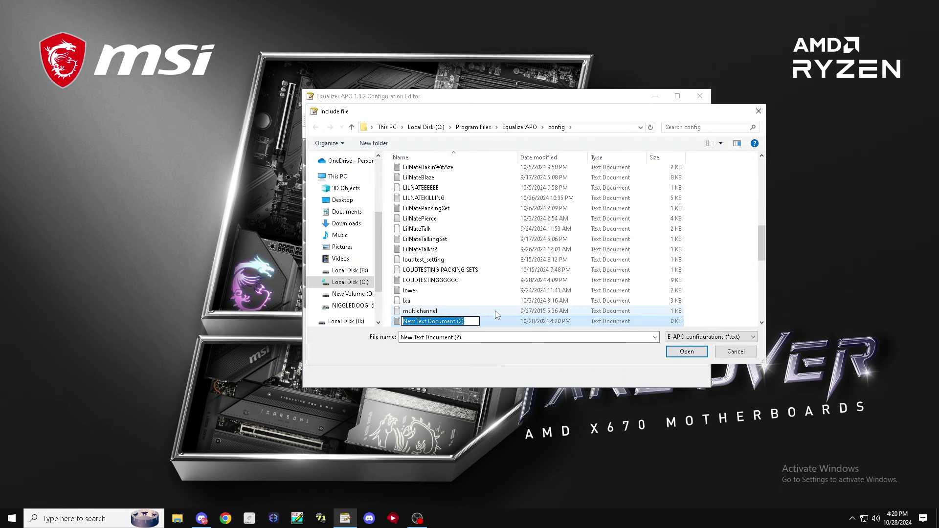
Name it blazkigasetifromajklilbate.txt, include it, disable talking.txt, and open it for editing.
{"action": "type", "text": "b"}
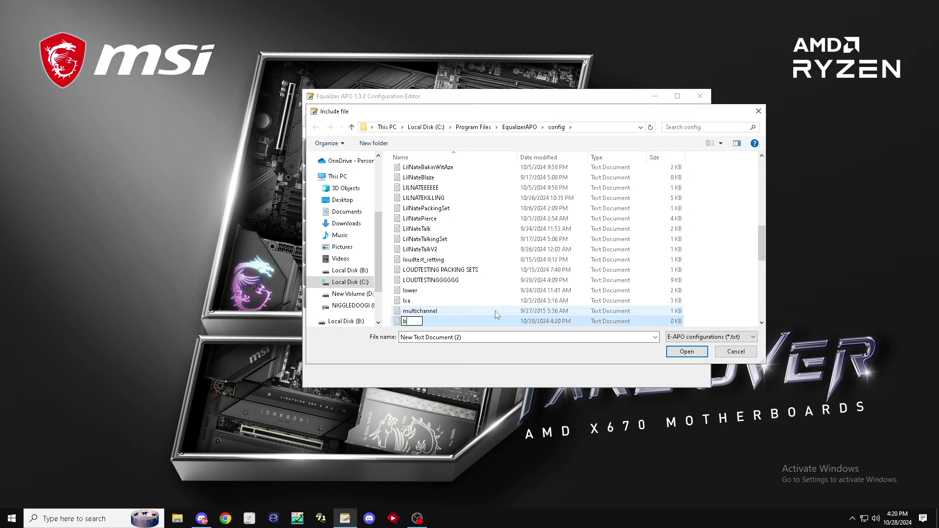
{"action": "type", "text": "lazkigasetifromajklilbacc"}
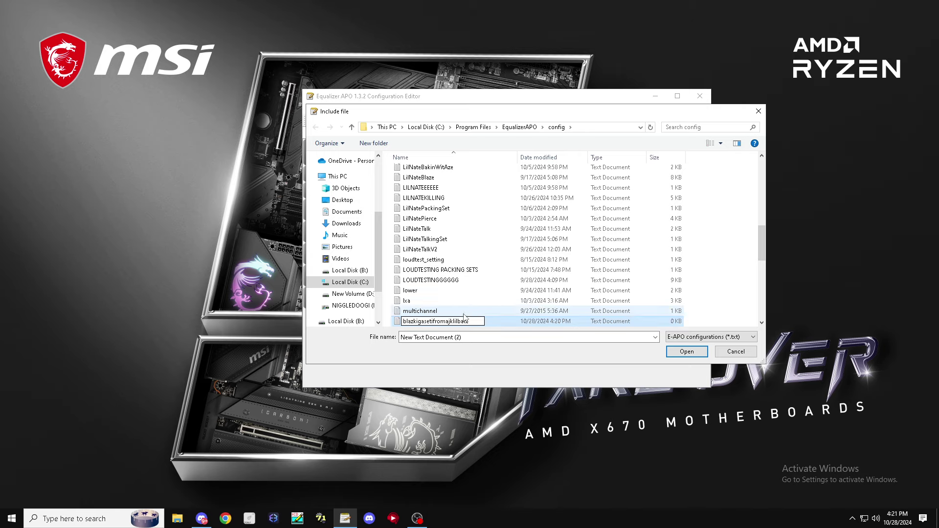
{"action": "key", "text": "Return"}
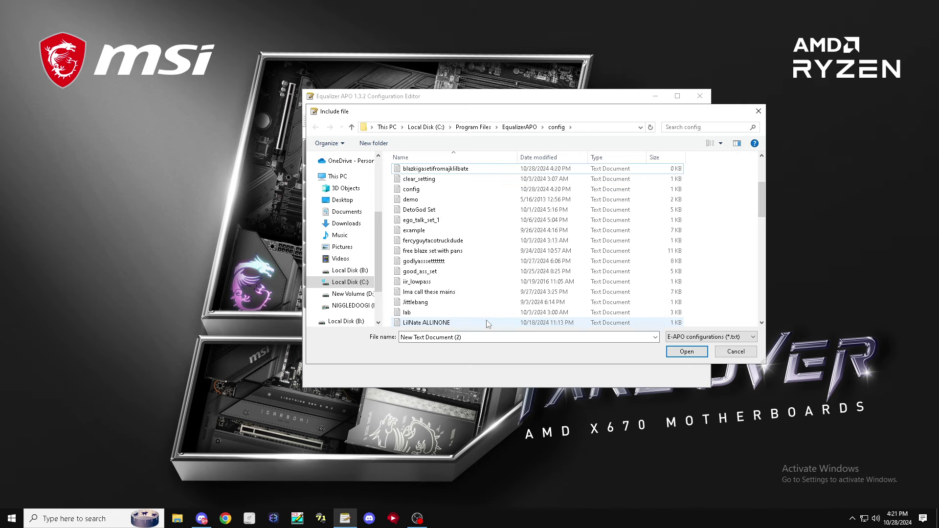
{"action": "double_click", "coordinate": [427, 168]}
{"action": "left_click", "coordinate": [335, 210]}
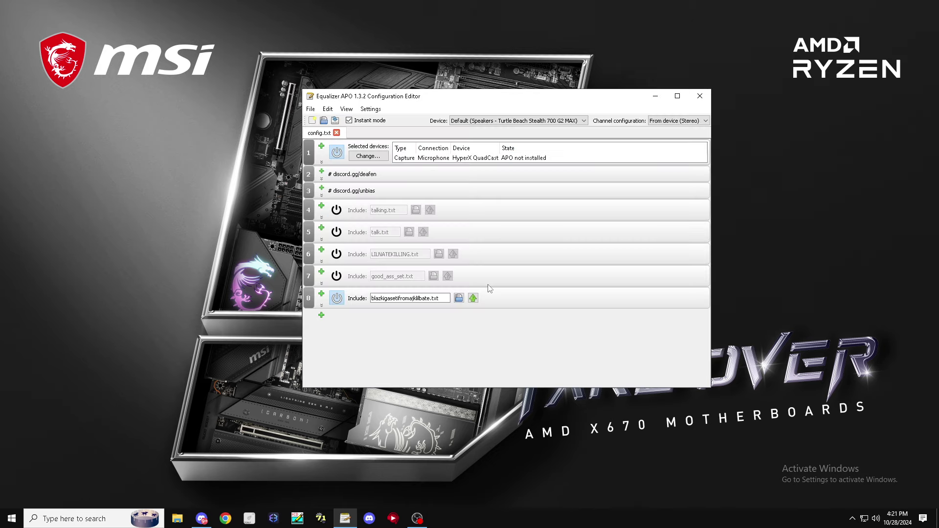
{"action": "left_click", "coordinate": [473, 298]}
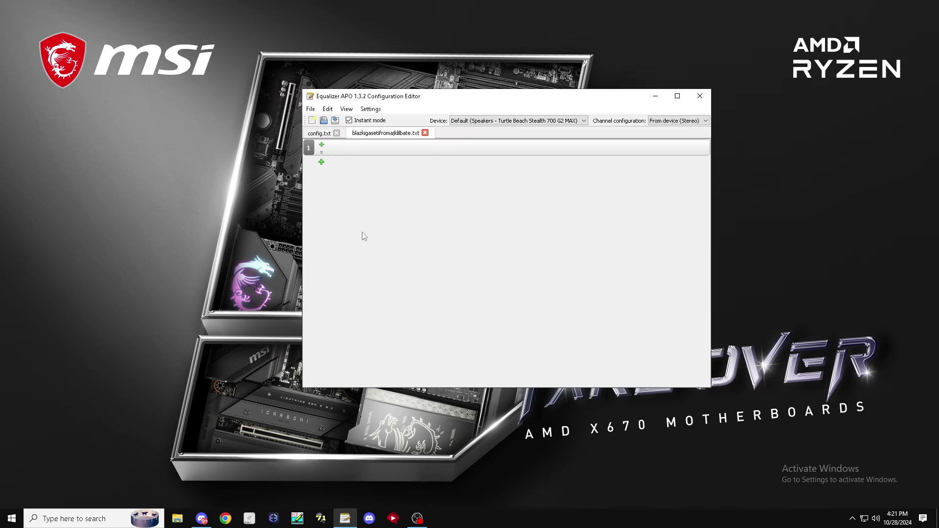
Add a 20 dB preamplification filter and switch it off.
{"action": "left_click", "coordinate": [321, 145]}
{"action": "mouse_move", "coordinate": [362, 179]}
{"action": "left_click", "coordinate": [418, 179]}
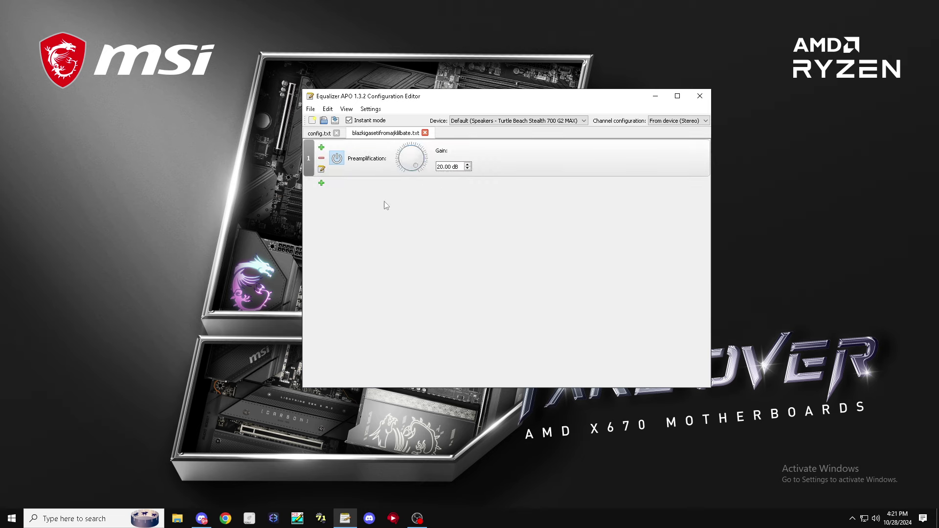
{"action": "left_click", "coordinate": [336, 158]}
Add a basiQ.dll VST plugin and set it to the Crystal preset.
{"action": "left_click", "coordinate": [321, 183]}
{"action": "mouse_move", "coordinate": [364, 260]}
{"action": "left_click", "coordinate": [424, 260]}
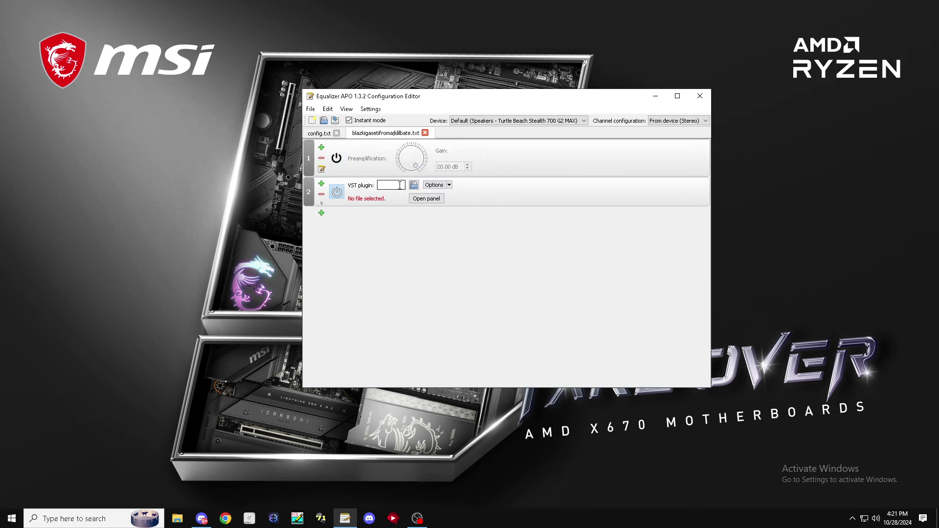
{"action": "left_click", "coordinate": [414, 185]}
{"action": "type", "text": "b"}
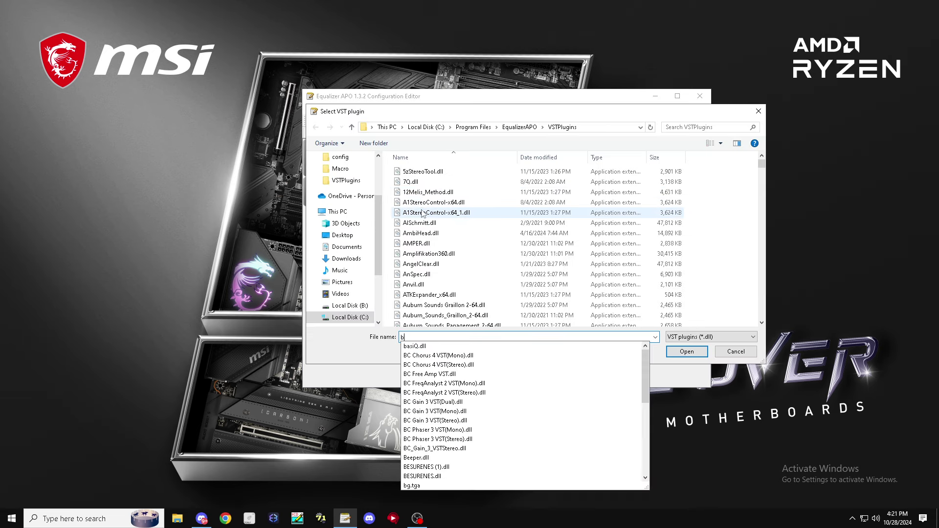
{"action": "type", "text": "as"}
{"action": "left_click", "coordinate": [674, 349]}
{"action": "left_click", "coordinate": [430, 197]}
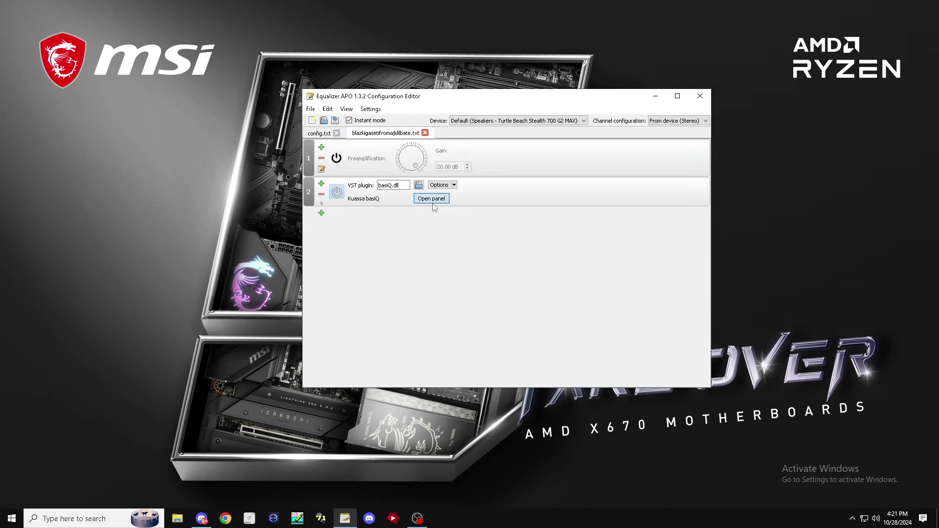
{"action": "left_click", "coordinate": [450, 110]}
{"action": "left_click", "coordinate": [460, 186]}
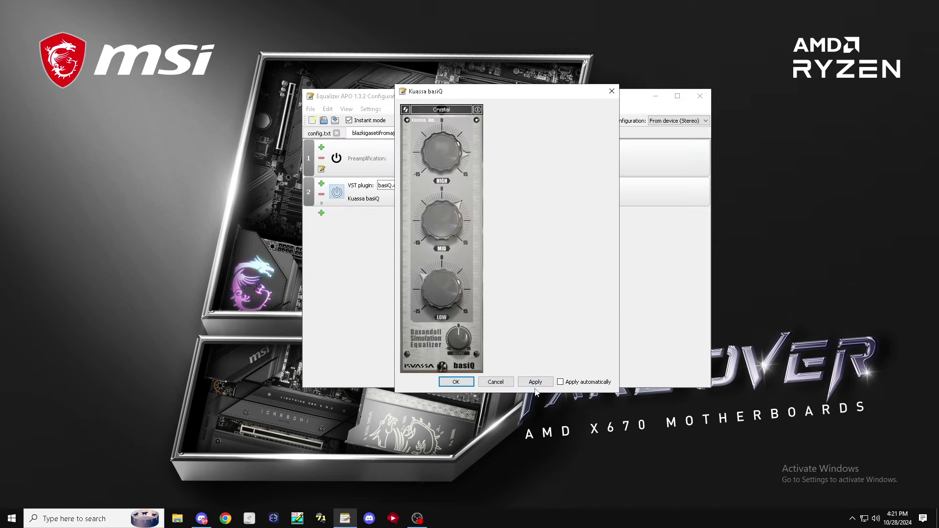
{"action": "left_click", "coordinate": [455, 382]}
Duplicate the basiQ entry, then delete the extra copy.
{"action": "left_click", "coordinate": [463, 192]}
{"action": "key", "text": "ctrl+c"}
{"action": "key", "text": "ctrl+v"}
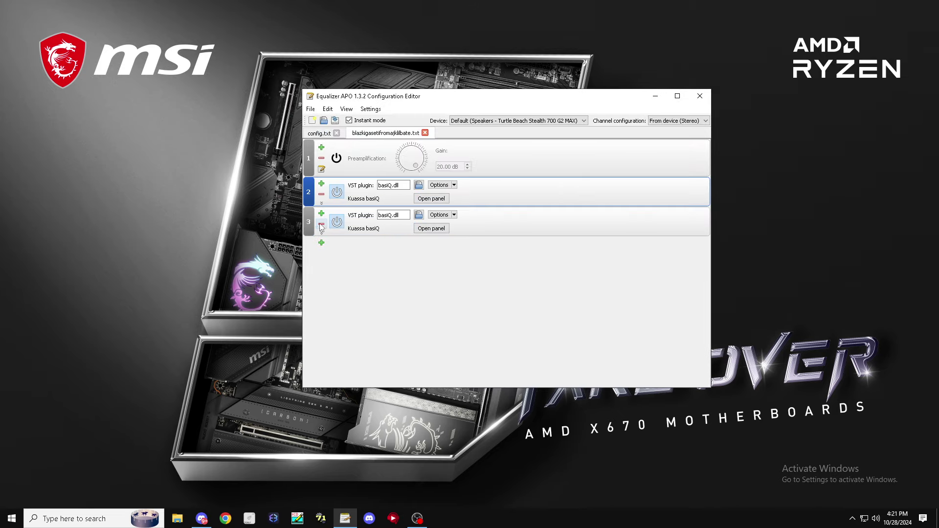
{"action": "left_click", "coordinate": [321, 225]}
{"action": "left_click", "coordinate": [321, 213]}
Load Wider.dll as a VST plugin and raise its stereo width from 23% to 40%.
{"action": "key", "text": "Escape"}
{"action": "left_click", "coordinate": [321, 212]}
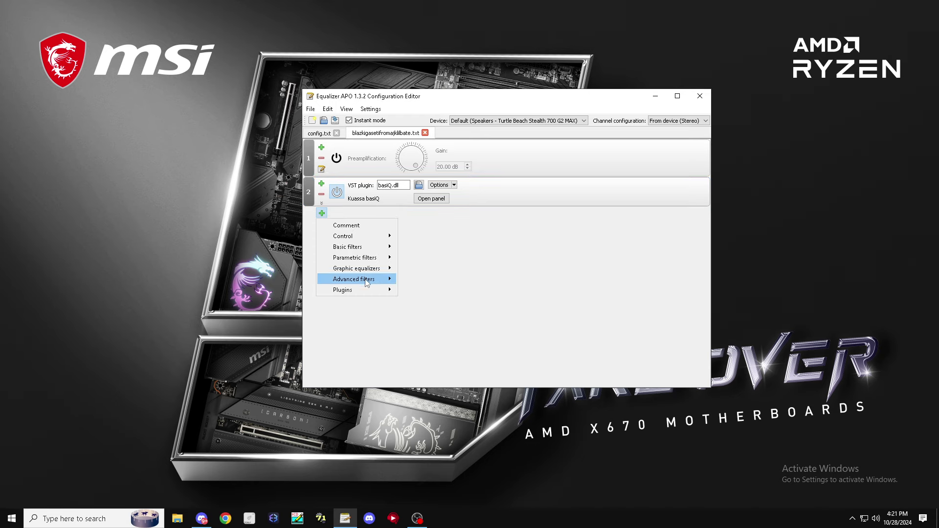
{"action": "mouse_move", "coordinate": [379, 290]}
{"action": "left_click", "coordinate": [414, 215]}
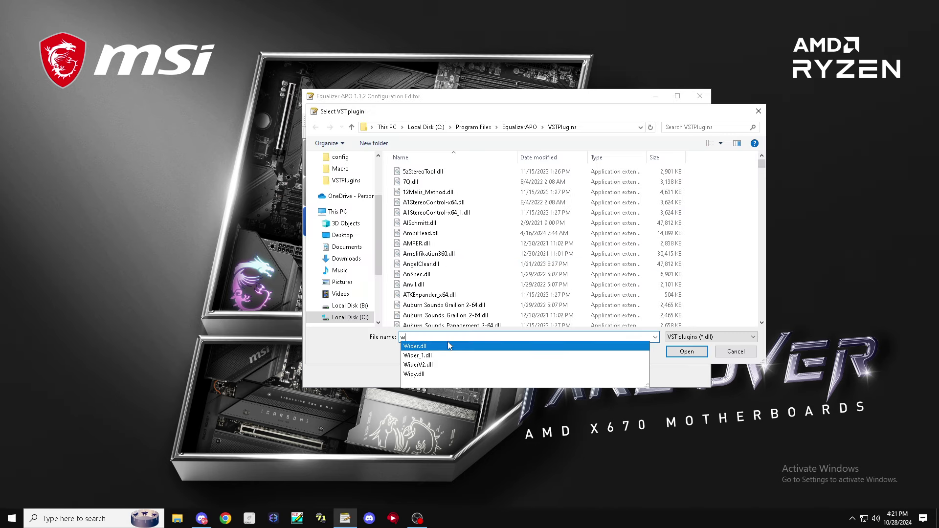
{"action": "left_click", "coordinate": [673, 348]}
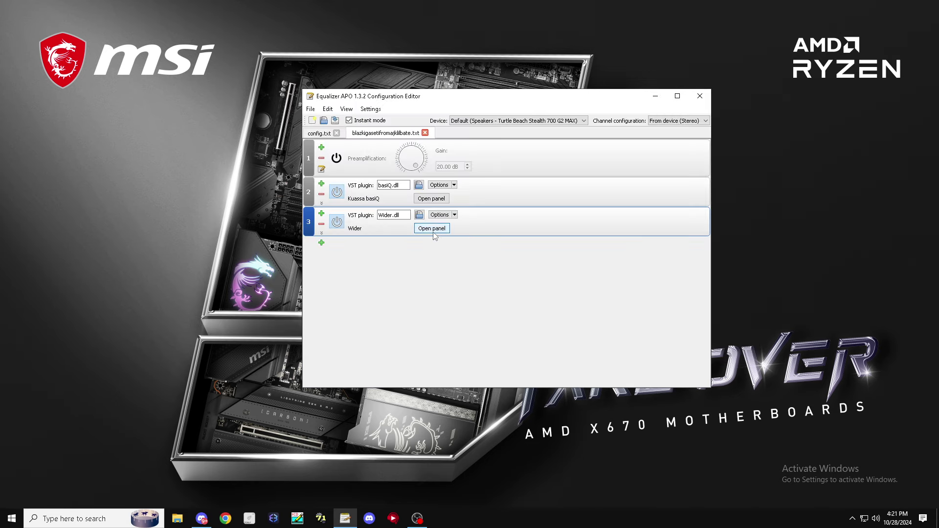
{"action": "left_click", "coordinate": [432, 232]}
{"action": "left_click_drag", "start_coordinate": [575, 255], "coordinate": [588, 251]}
{"action": "left_click", "coordinate": [507, 308]}
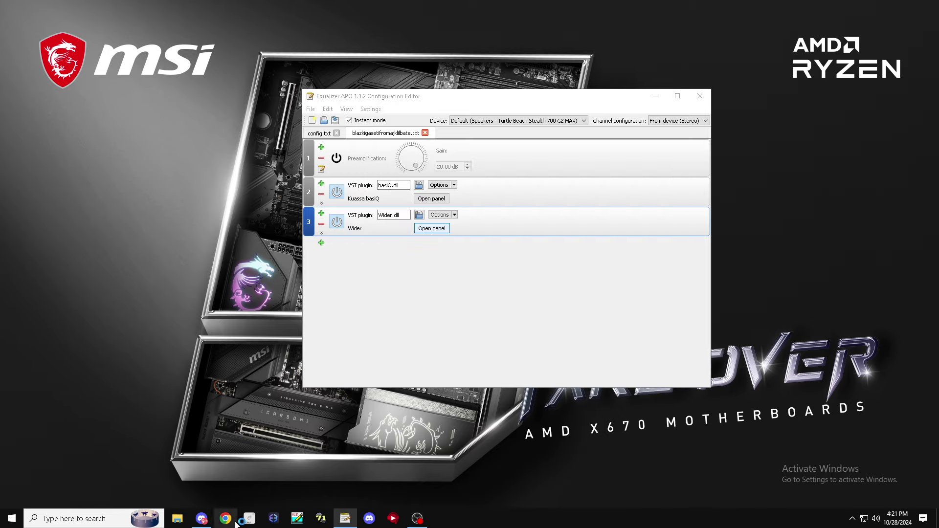
Switch windows to enter 'betterdiscord', then deselect the Wider plugin entry.
{"action": "key", "text": "alt+Tab"}
{"action": "type", "text": "betterdiscord"}
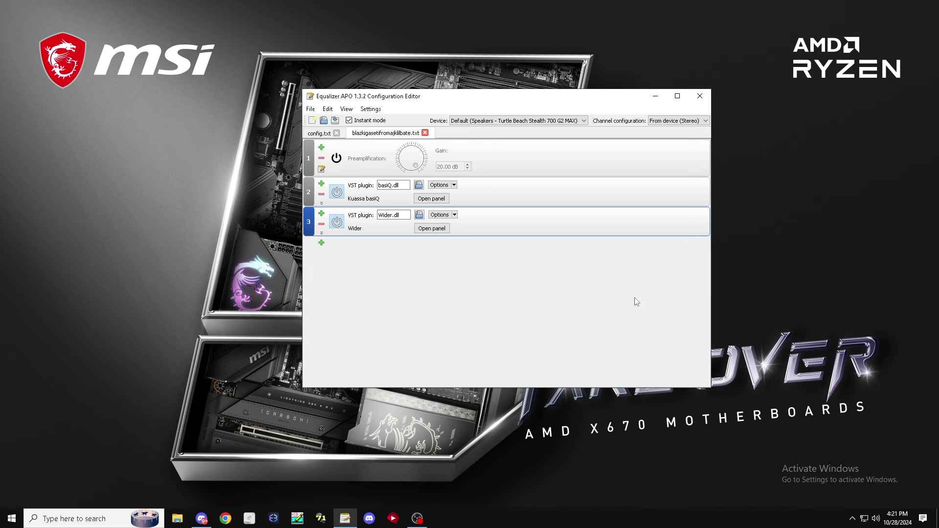
{"action": "left_click", "coordinate": [420, 326]}
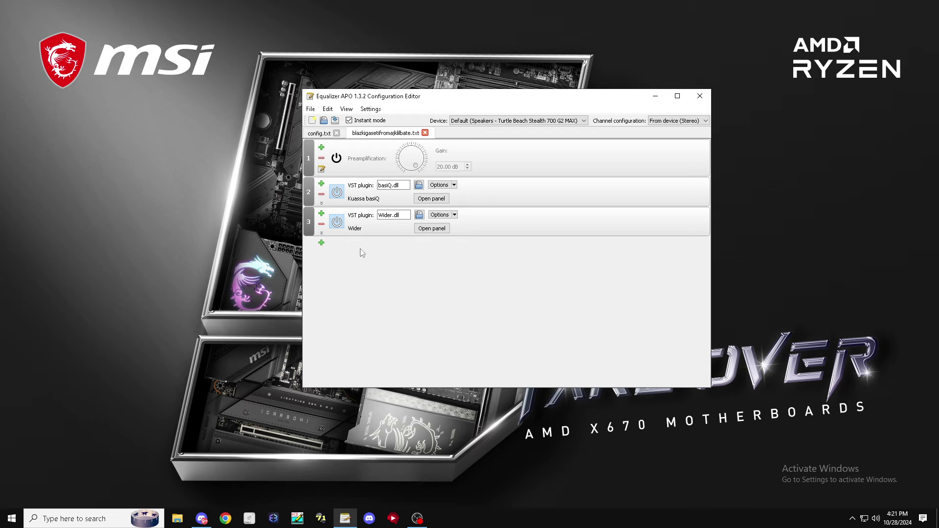
Add an empty VST plugin row, then reopen and confirm the Wider settings unchanged.
{"action": "left_click", "coordinate": [321, 242]}
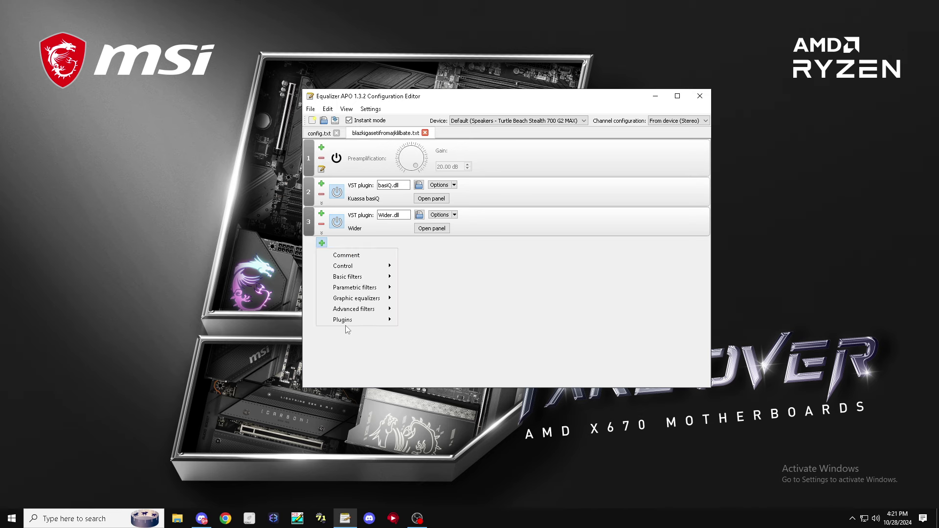
{"action": "mouse_move", "coordinate": [346, 324]}
{"action": "left_click", "coordinate": [416, 320]}
{"action": "left_click", "coordinate": [419, 244]}
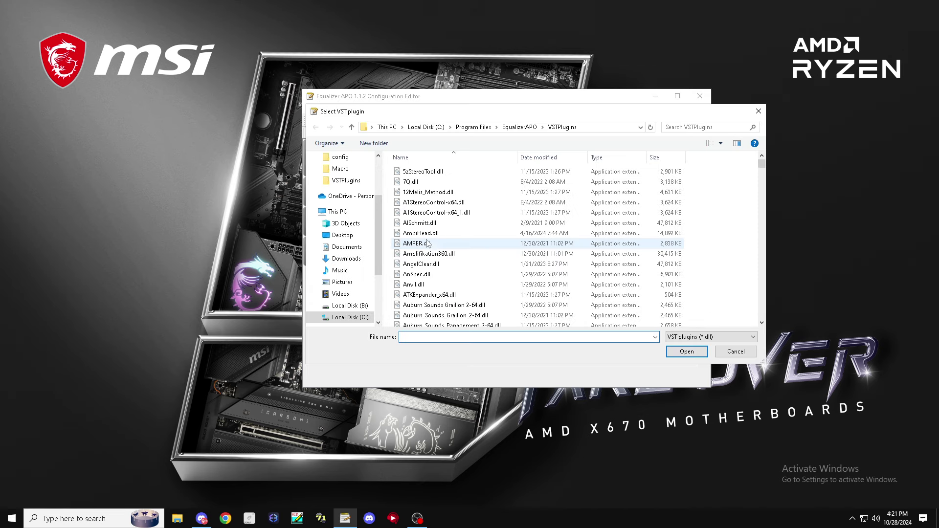
{"action": "scroll", "coordinate": [490, 243], "scroll_direction": "down", "scroll_amount": 1}
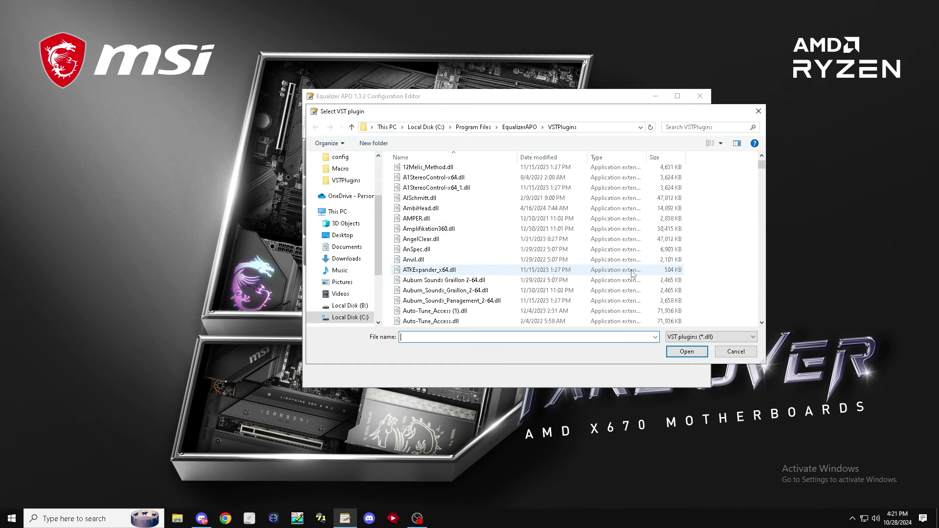
{"action": "left_click", "coordinate": [759, 111]}
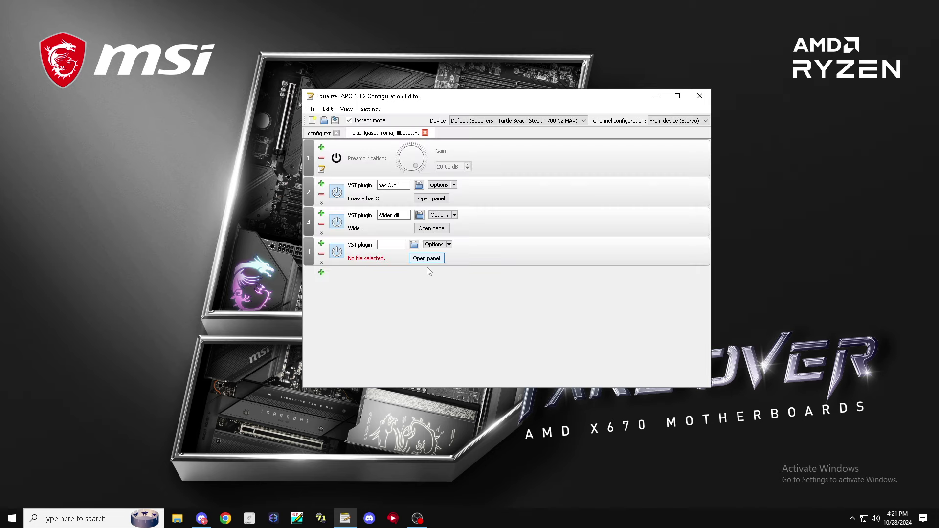
{"action": "left_click", "coordinate": [431, 228]}
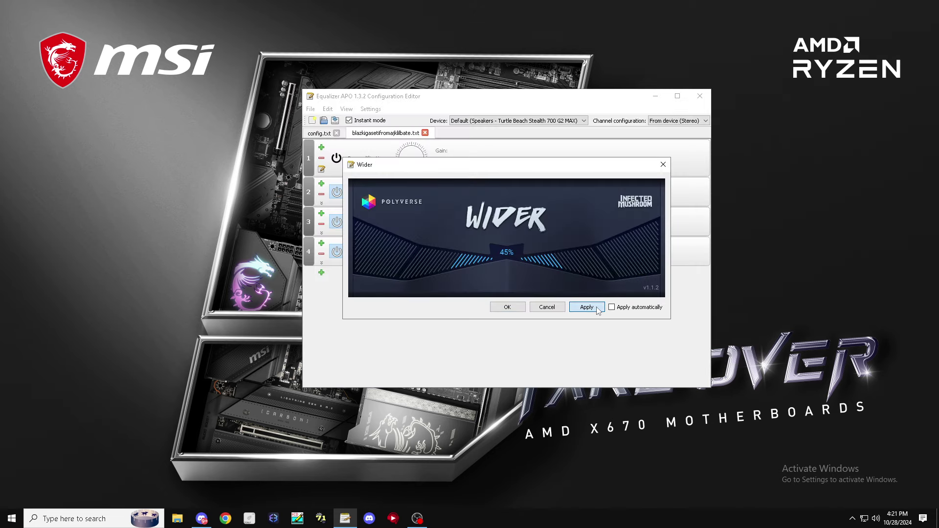
{"action": "left_click", "coordinate": [509, 307]}
Load Panipulator_3.dll into plugin row 4.
{"action": "left_click", "coordinate": [321, 272]}
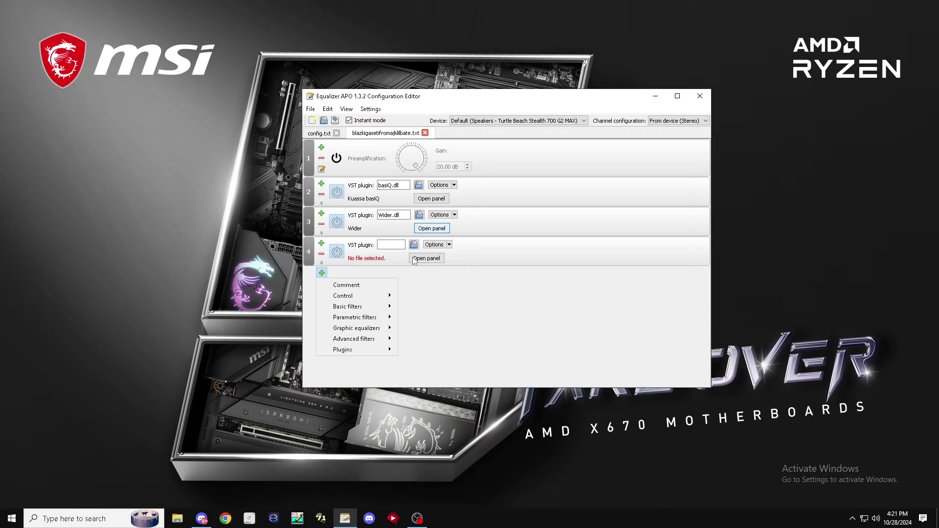
{"action": "left_click", "coordinate": [414, 244]}
{"action": "scroll", "coordinate": [465, 169], "scroll_direction": "down", "scroll_amount": 10}
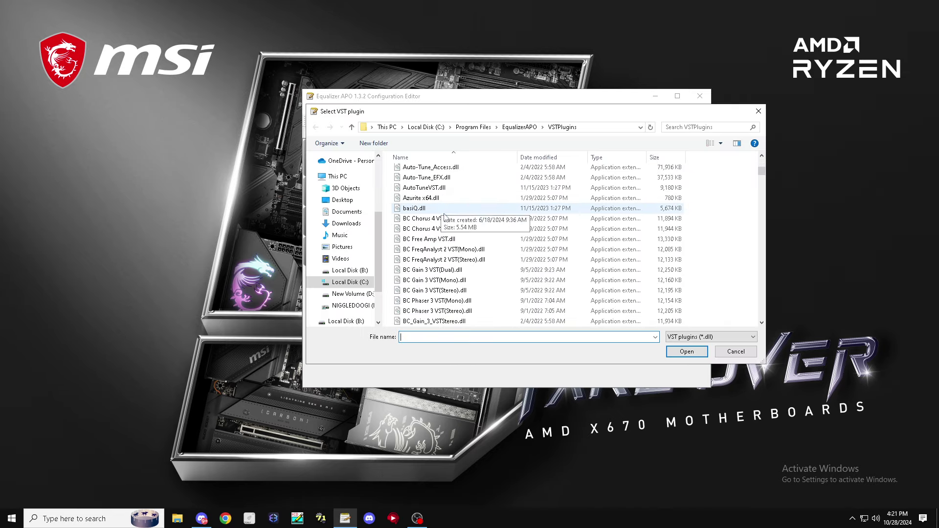
{"action": "scroll", "coordinate": [443, 221], "scroll_direction": "down", "scroll_amount": 20}
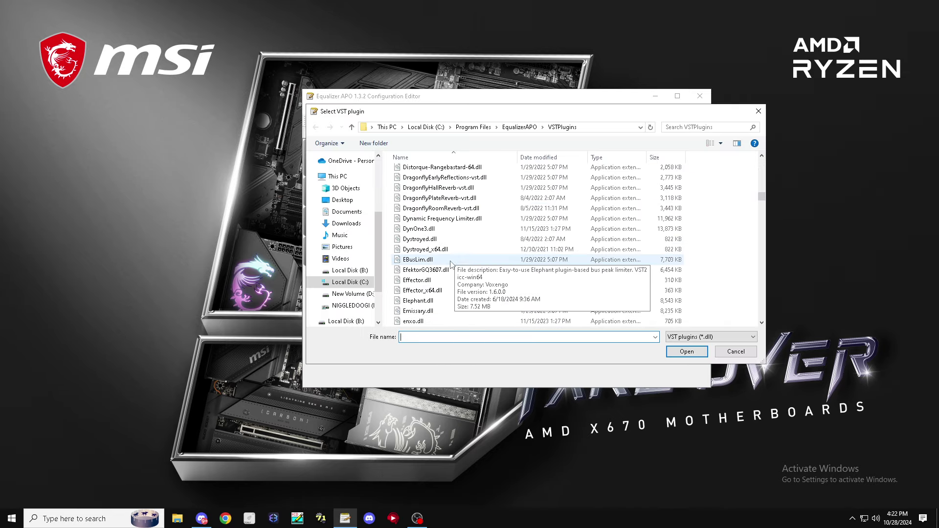
{"action": "scroll", "coordinate": [444, 282], "scroll_direction": "down", "scroll_amount": 4}
{"action": "type", "text": "pan"}
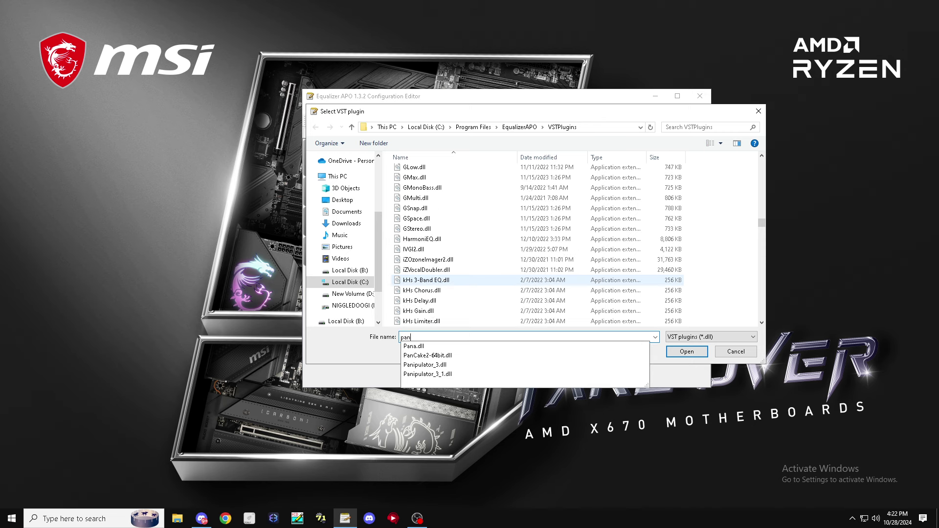
{"action": "key", "text": "Down"}
{"action": "key", "text": "Down"}
{"action": "key", "text": "Down"}
{"action": "key", "text": "Return"}
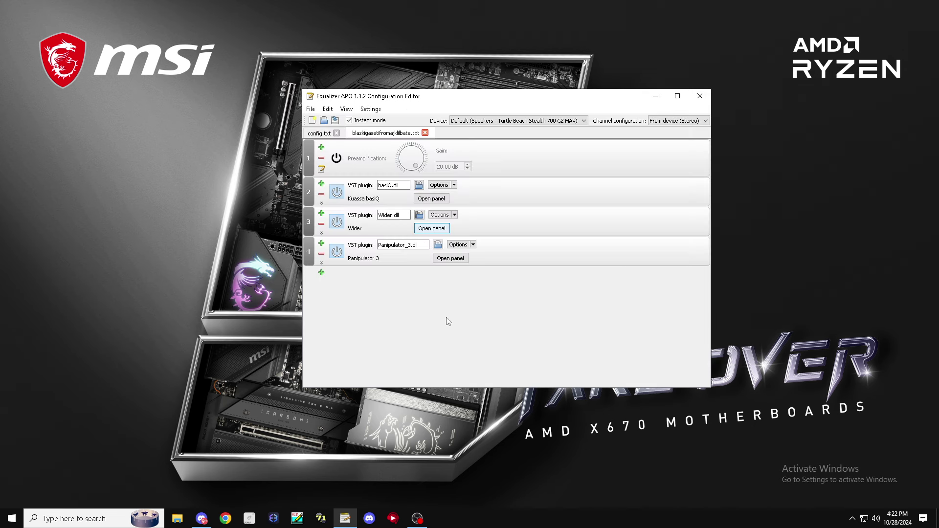
Confirm Panipulator 3's panel in demo mode and switch its row off.
{"action": "left_click", "coordinate": [450, 259]}
{"action": "left_click", "coordinate": [446, 296]}
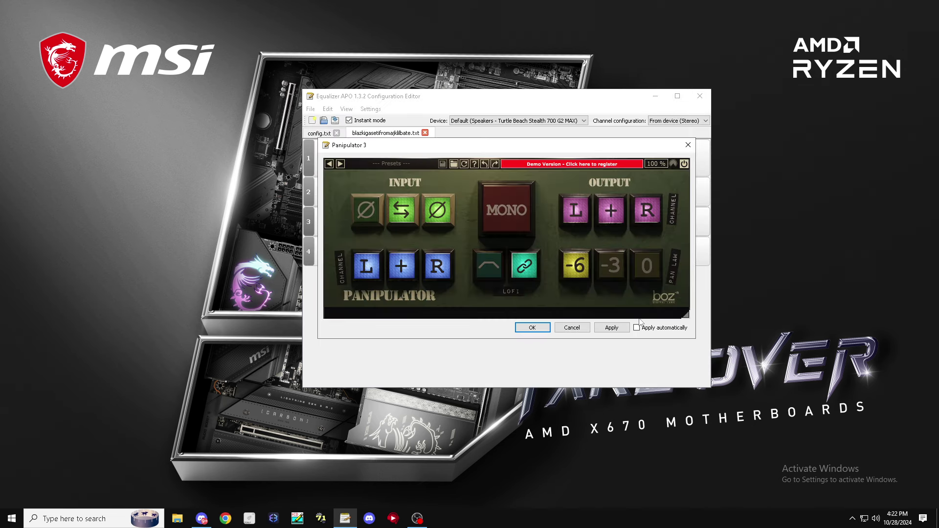
{"action": "left_click", "coordinate": [532, 328]}
{"action": "left_click", "coordinate": [337, 251]}
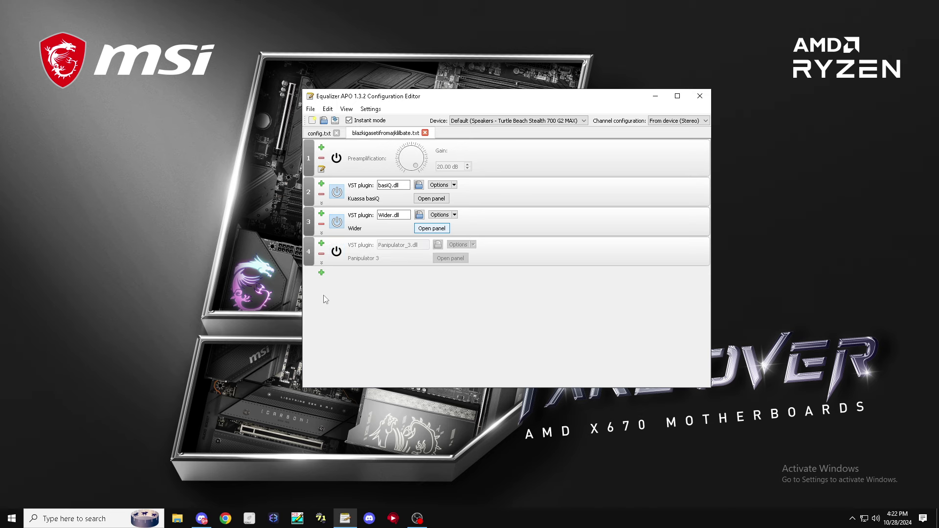
{"action": "left_click", "coordinate": [322, 272]}
Add a fifth VST plugin row loaded with Effector_x64.dll.
{"action": "mouse_move", "coordinate": [352, 348]}
{"action": "left_click", "coordinate": [414, 352]}
{"action": "left_click", "coordinate": [414, 274]}
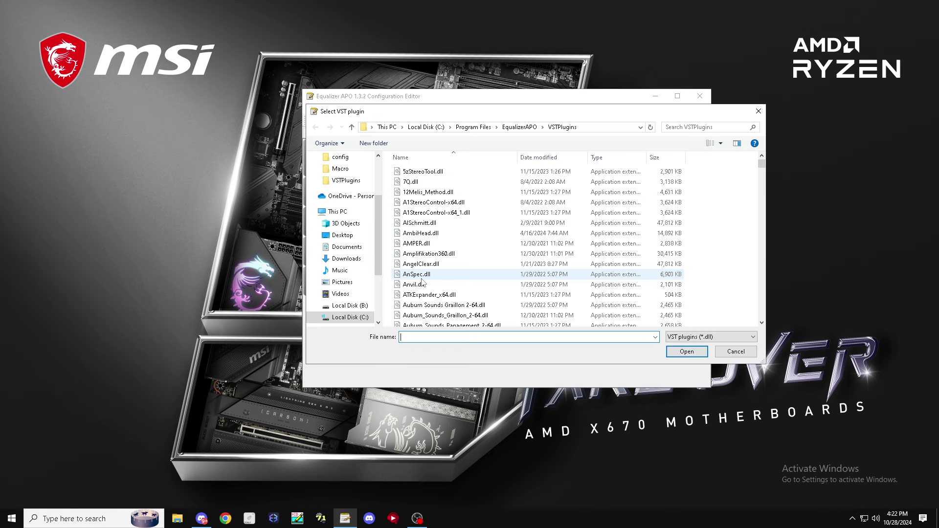
{"action": "type", "text": "eff"}
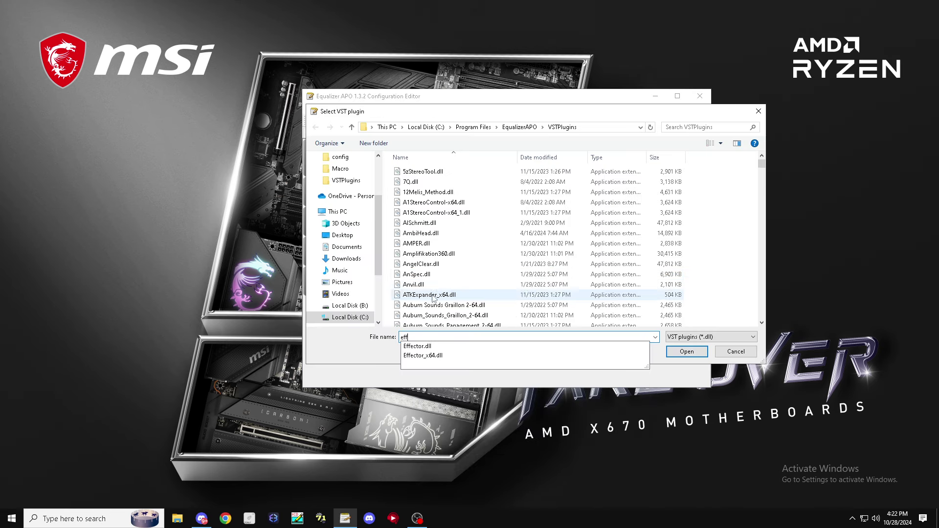
{"action": "left_click", "coordinate": [444, 355]}
{"action": "left_click", "coordinate": [686, 351]}
Set the Effector to STEREO with the XY pad point at the top-left.
{"action": "left_click", "coordinate": [449, 289]}
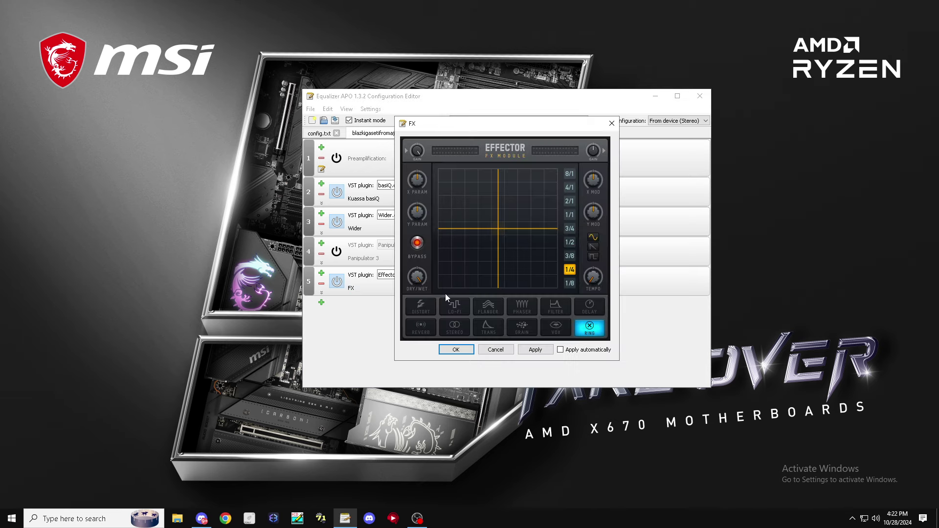
{"action": "left_click", "coordinate": [454, 327]}
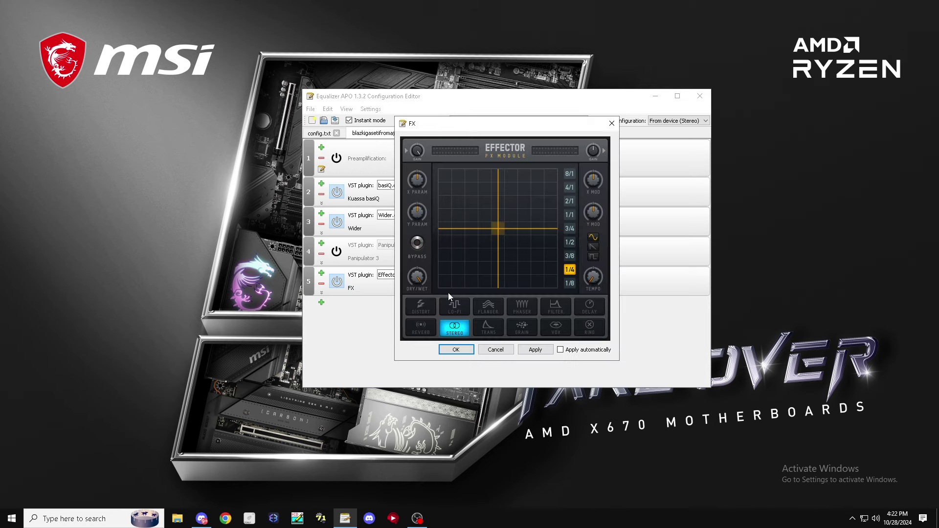
{"action": "left_click", "coordinate": [458, 188]}
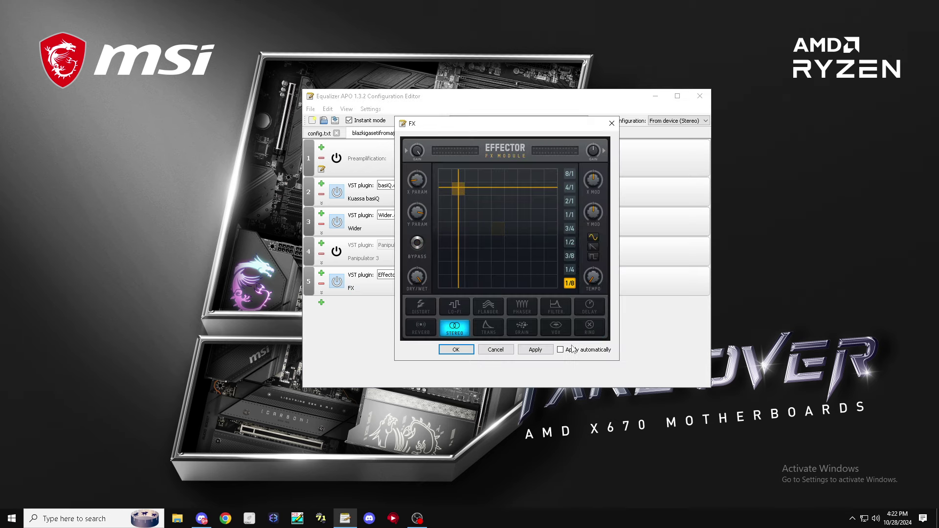
{"action": "left_click", "coordinate": [459, 349]}
{"action": "left_click", "coordinate": [448, 289]}
{"action": "left_click", "coordinate": [455, 349]}
Duplicate the Effector row and move the copy's XY pad point further right.
{"action": "key", "text": "ctrl+c"}
{"action": "key", "text": "ctrl+v"}
{"action": "left_click", "coordinate": [449, 319]}
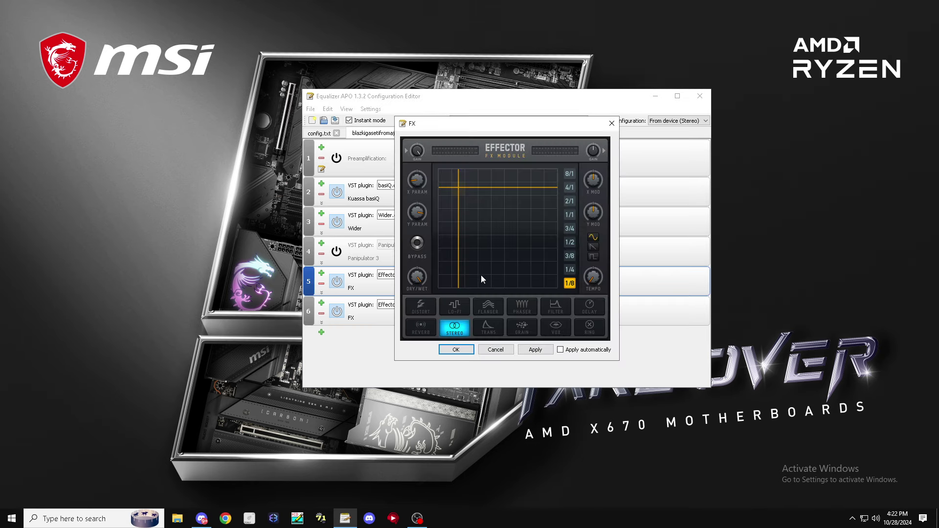
{"action": "left_click", "coordinate": [499, 187]}
{"action": "left_click", "coordinate": [535, 349]}
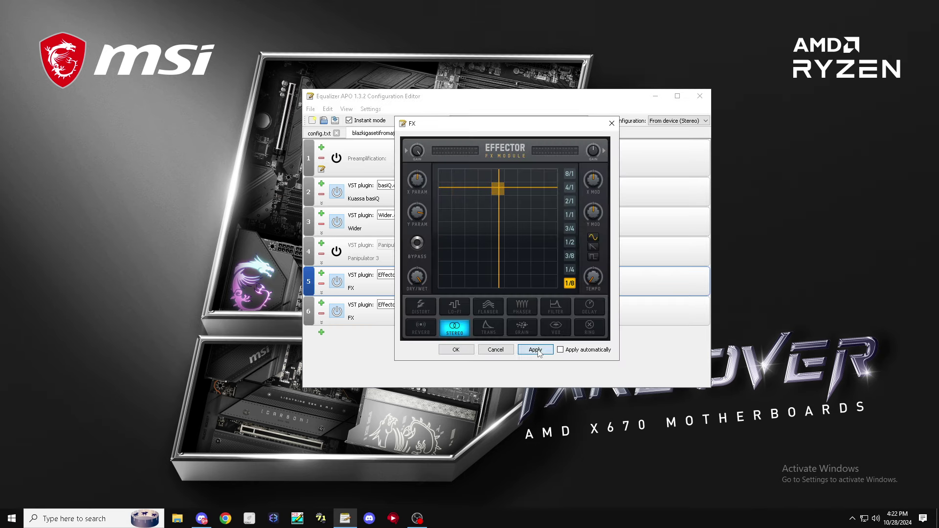
{"action": "left_click", "coordinate": [455, 349]}
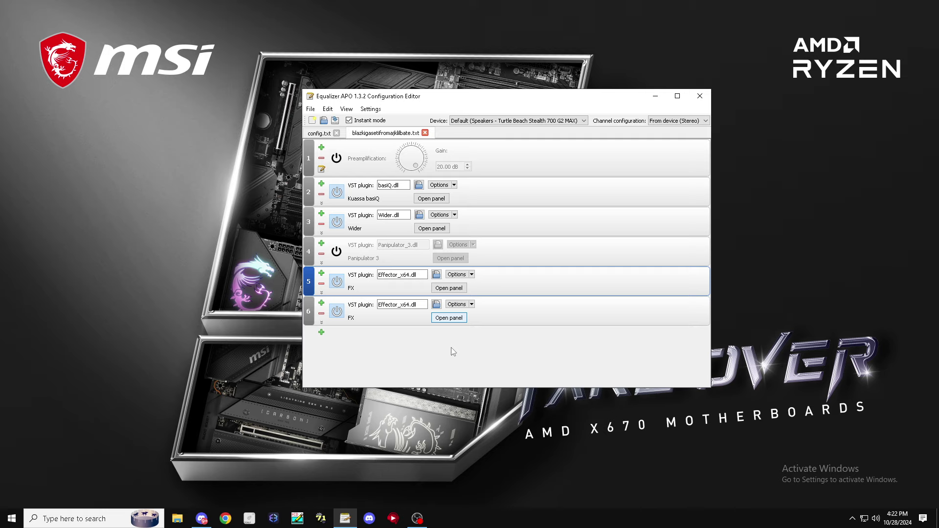
Add a preamp row, enable preamp 1 and Panipulator, disable both Effectors and the new preamp.
{"action": "left_click", "coordinate": [321, 332]}
{"action": "mouse_move", "coordinate": [352, 366]}
{"action": "left_click", "coordinate": [421, 366]}
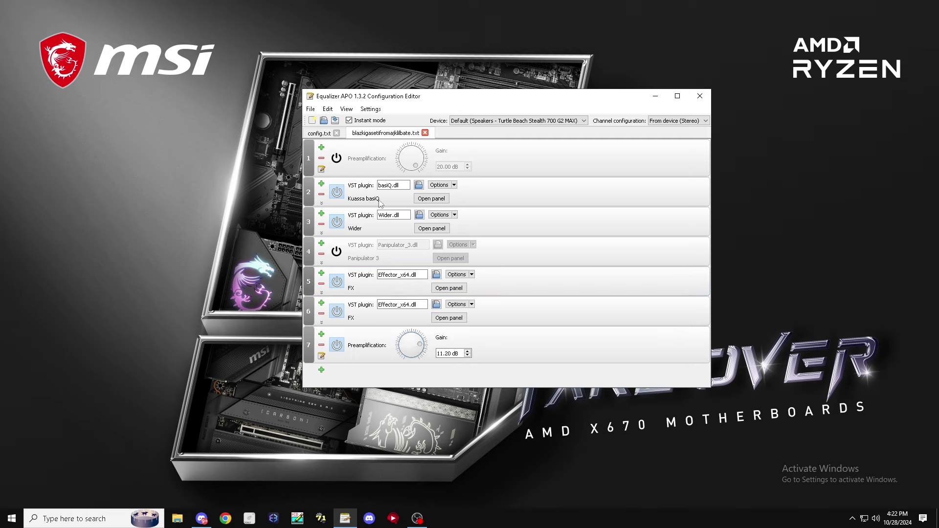
{"action": "left_click", "coordinate": [337, 158]}
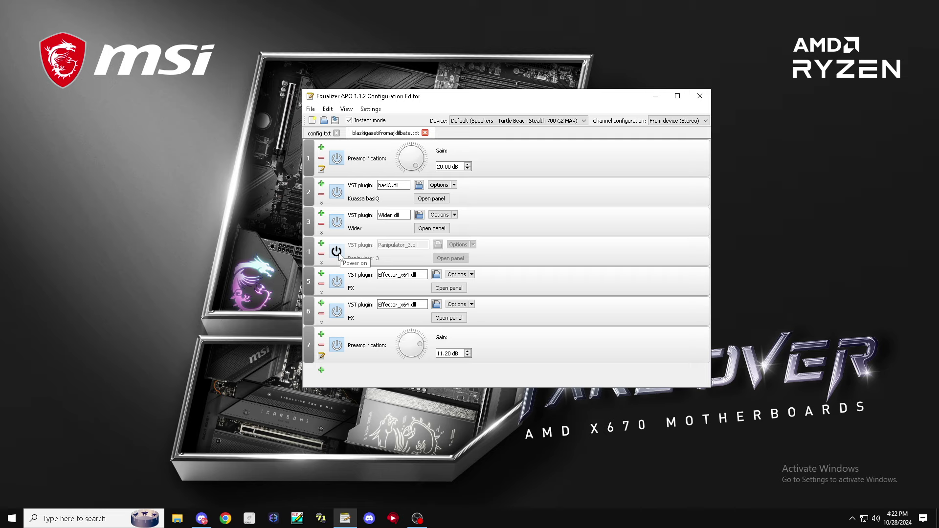
{"action": "left_click", "coordinate": [337, 251]}
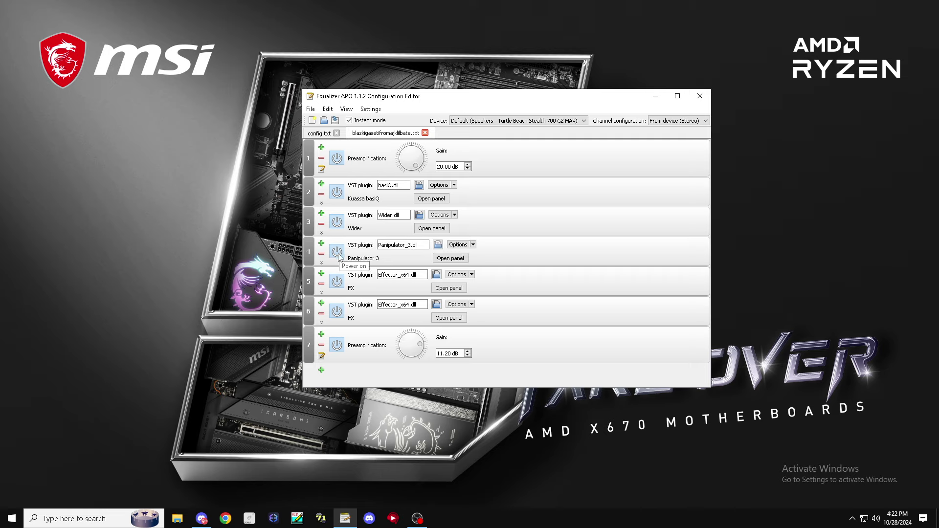
{"action": "left_click", "coordinate": [336, 280]}
{"action": "left_click", "coordinate": [336, 311]}
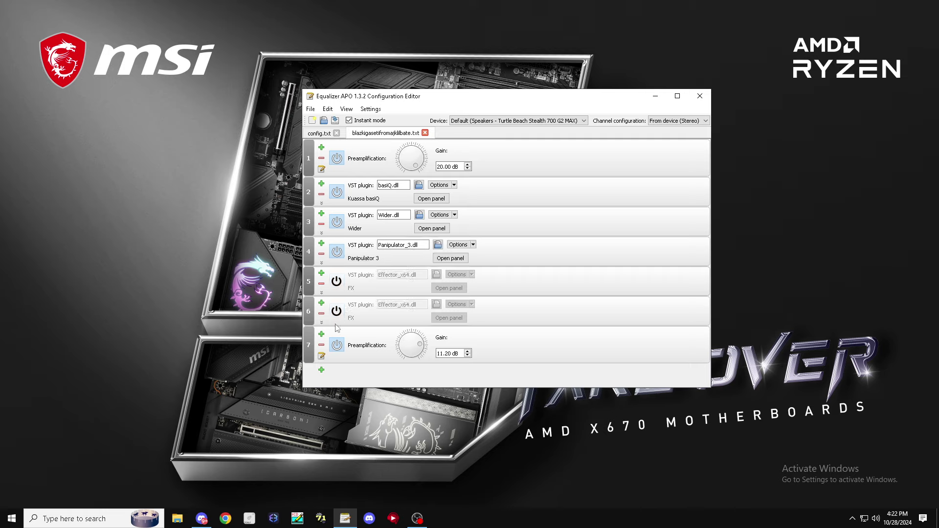
{"action": "left_click", "coordinate": [336, 344]}
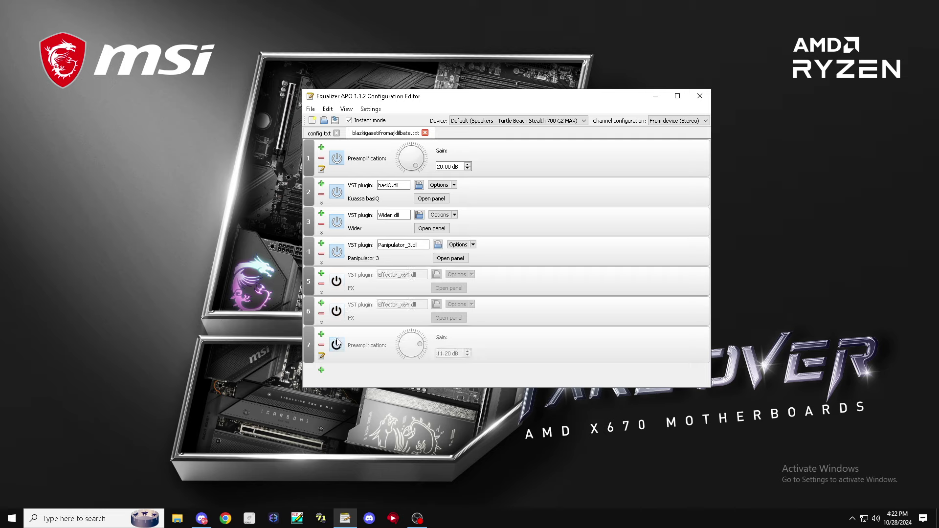
Close the include file's tab and toggle two includes in config.txt.
{"action": "left_click", "coordinate": [425, 132]}
{"action": "left_click", "coordinate": [337, 297]}
{"action": "left_click", "coordinate": [336, 209]}
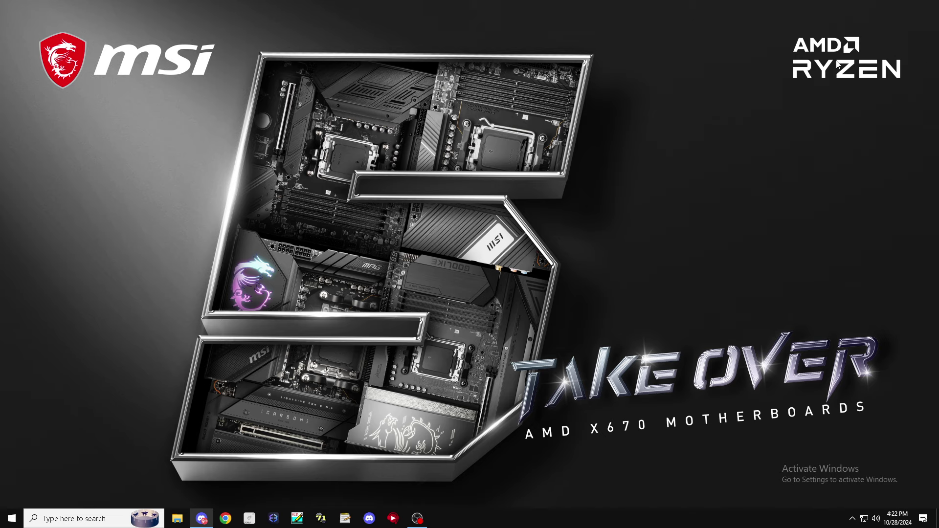
In Discord's Re: Zero #Unbias server, view three voice members' profiles, then enter #msg.
{"action": "left_click", "coordinate": [202, 518]}
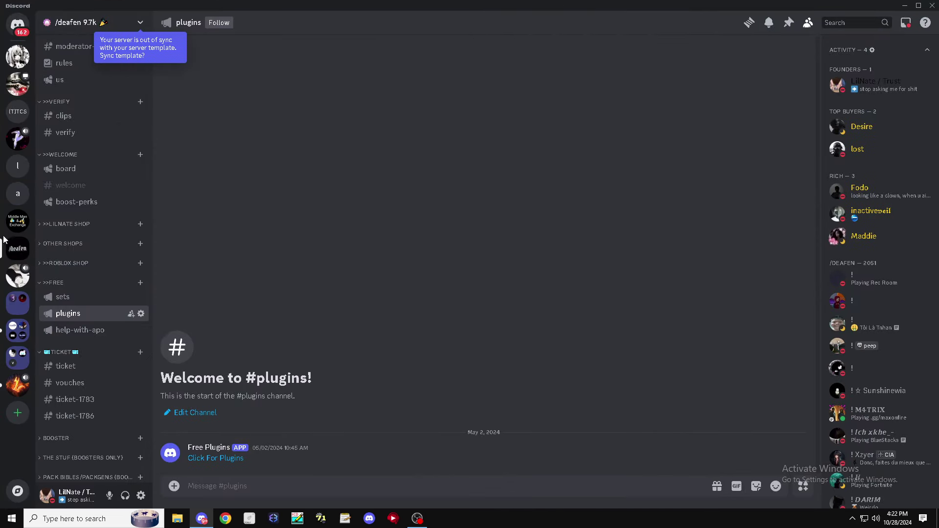
{"action": "left_click", "coordinate": [18, 276]}
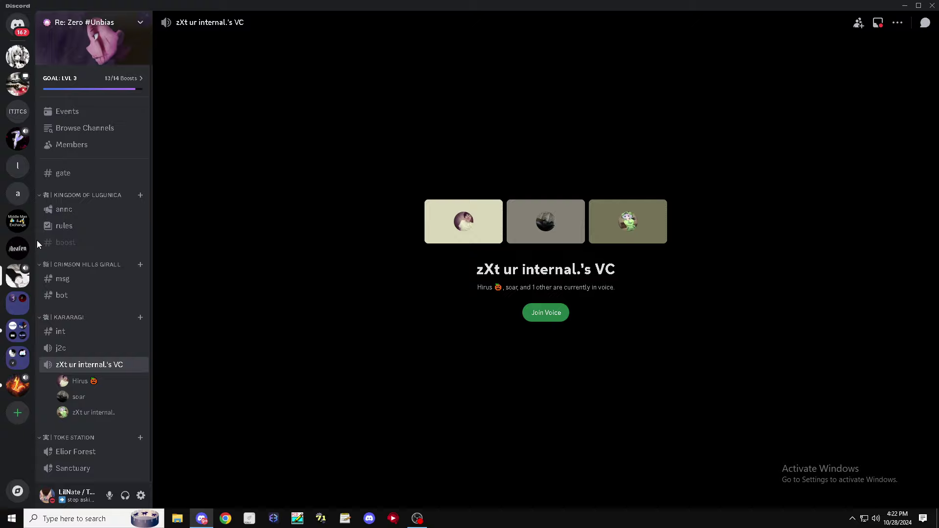
{"action": "left_click", "coordinate": [79, 383]}
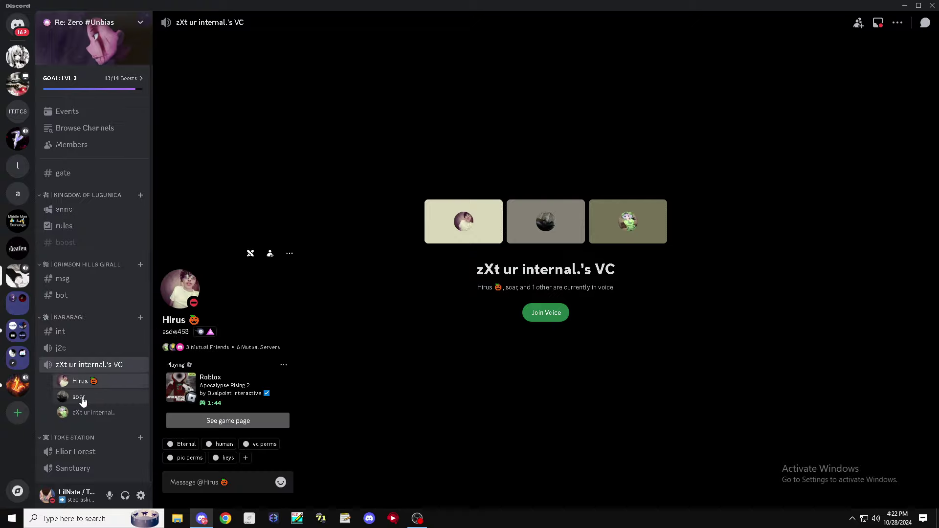
{"action": "left_click", "coordinate": [81, 398]}
{"action": "left_click", "coordinate": [80, 398]}
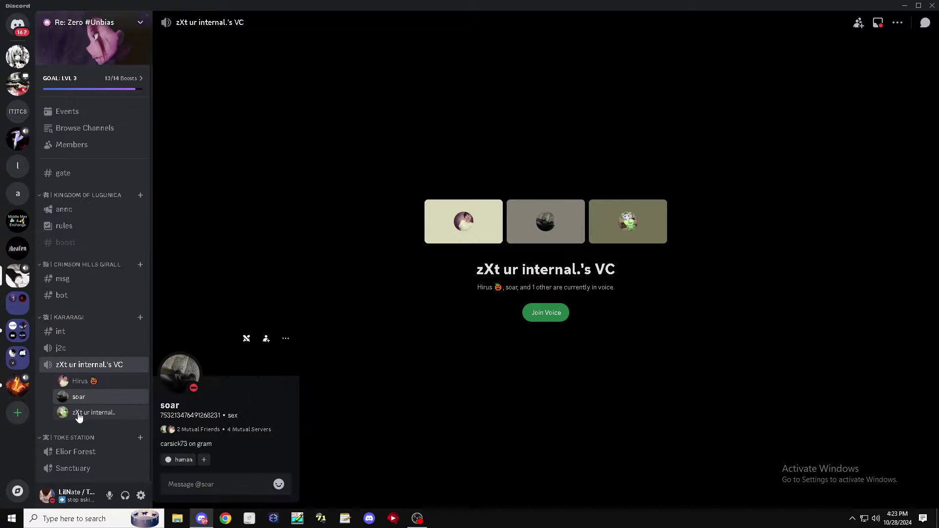
{"action": "left_click", "coordinate": [78, 415]}
{"action": "left_click", "coordinate": [78, 416]}
{"action": "left_click", "coordinate": [78, 388]}
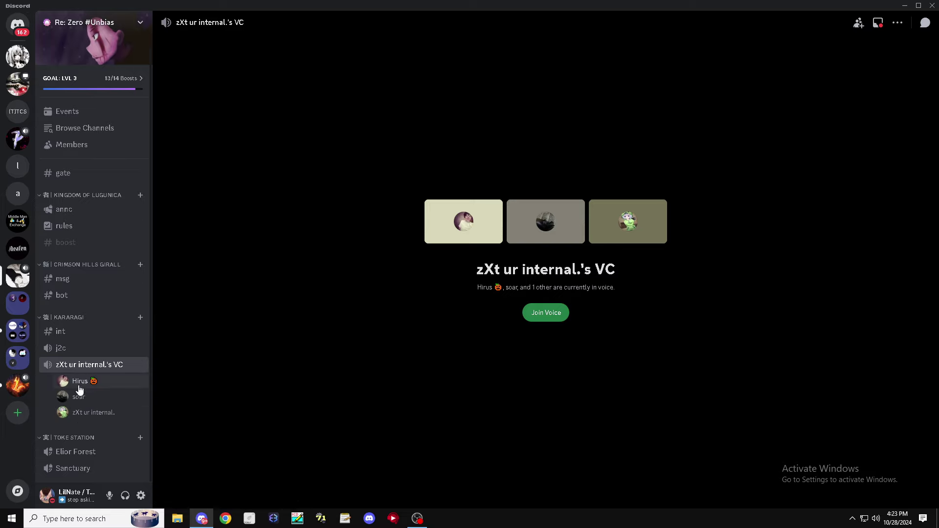
{"action": "left_click", "coordinate": [70, 286]}
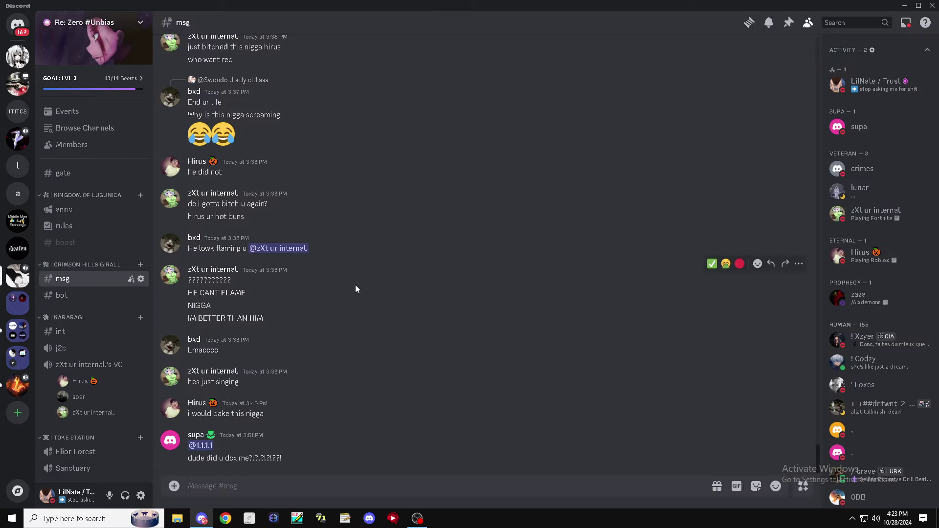